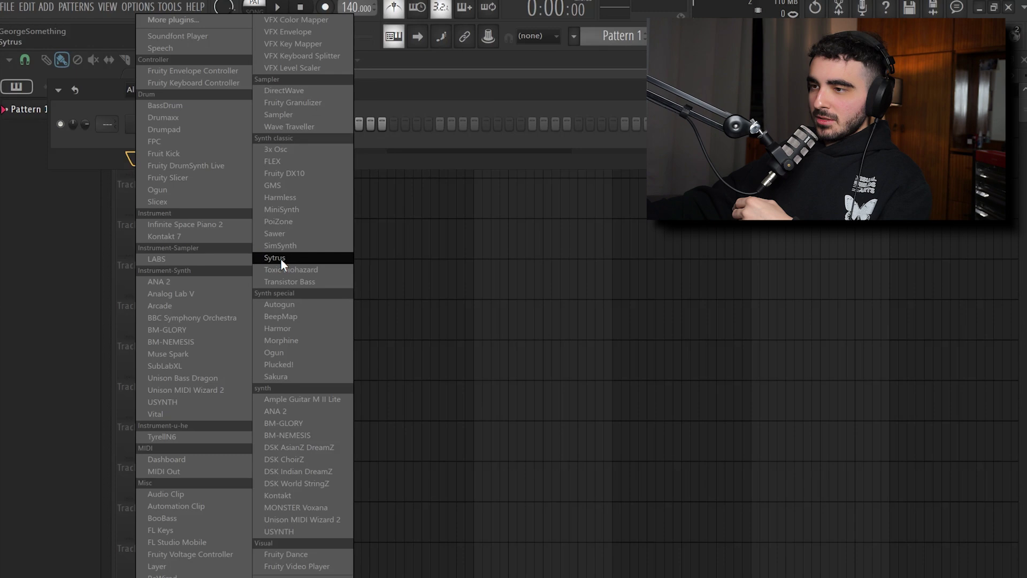
Add a Sytrus channel with the Hypersaw 3 preset and set the project tempo to 173 BPM.
left_click(281, 258)
left_click_drag(428, 158, 440, 168)
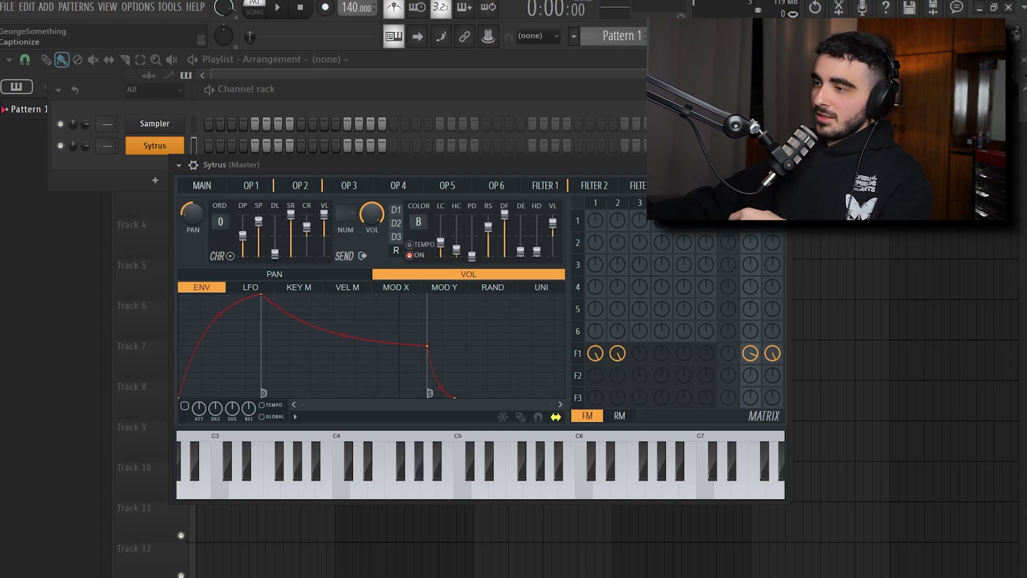
left_click(749, 165)
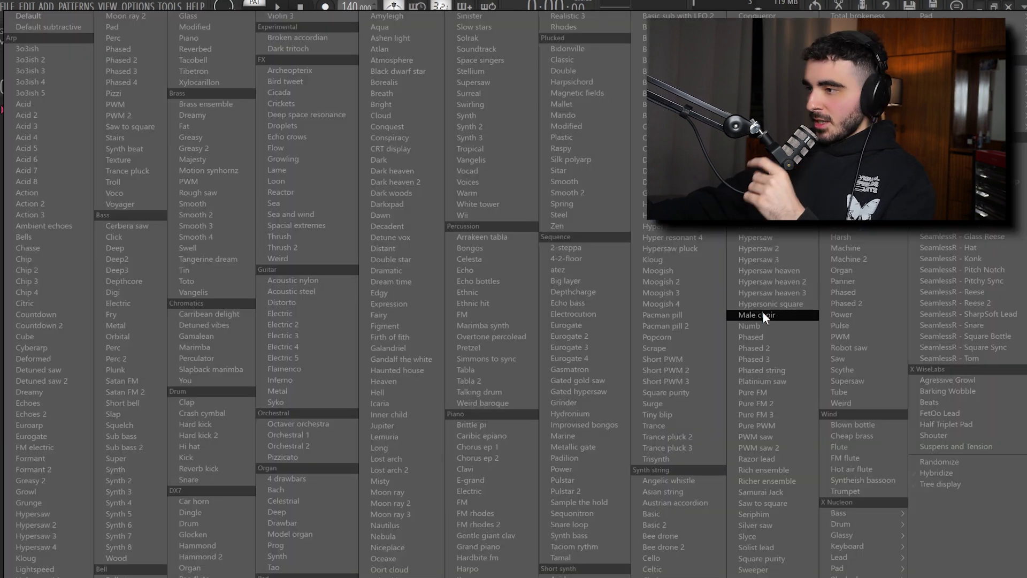
left_click(762, 239)
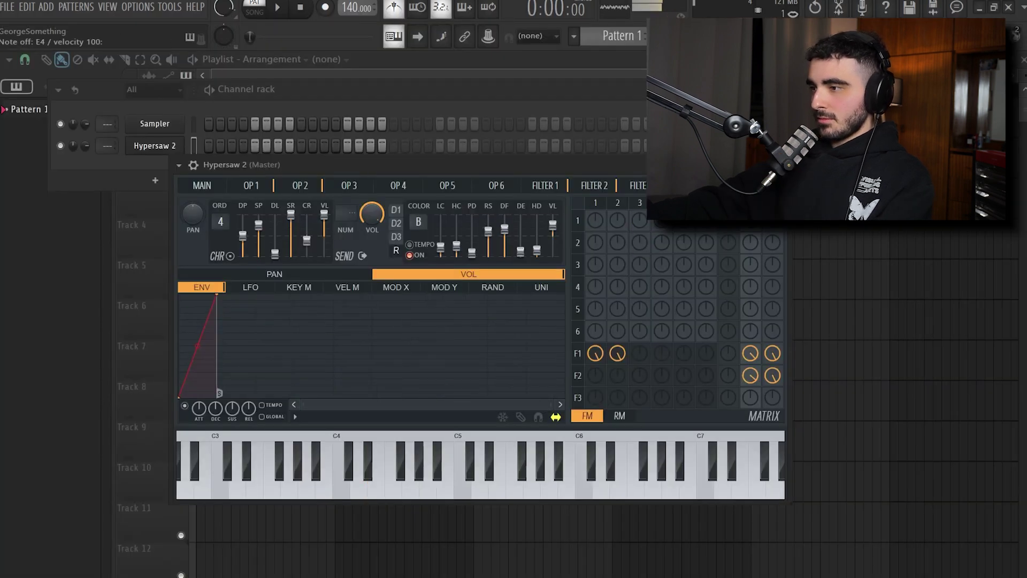
left_click(274, 92)
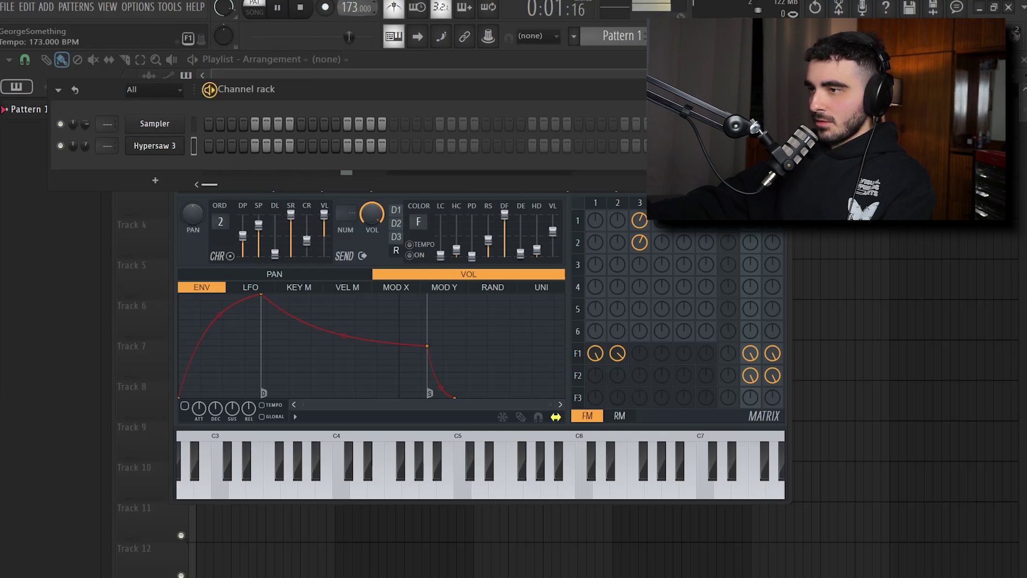
key("space")
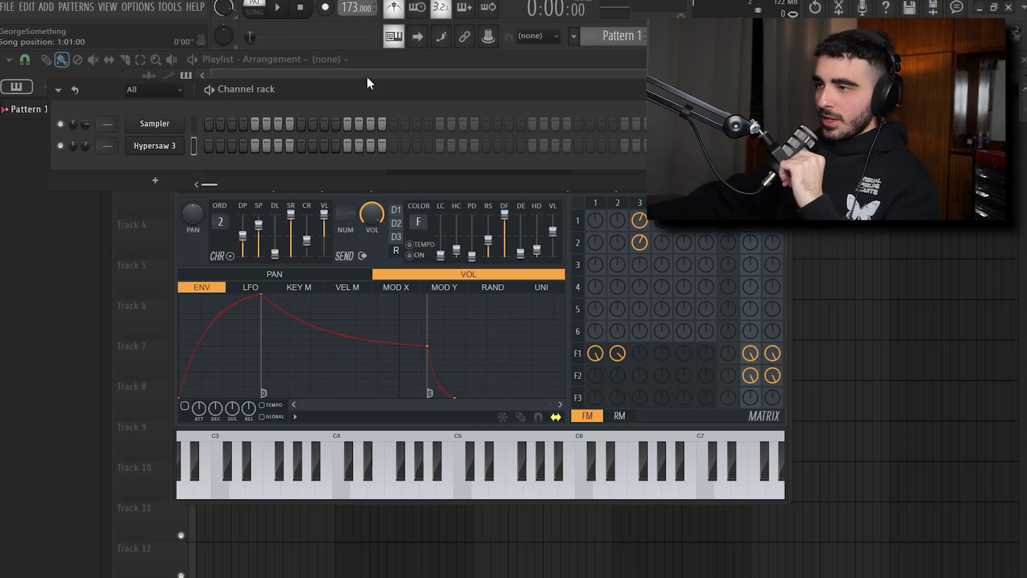
Highlight the C# Minor Harmonic scale in the piano roll of the Hypersaw 3 channel.
key("F7")
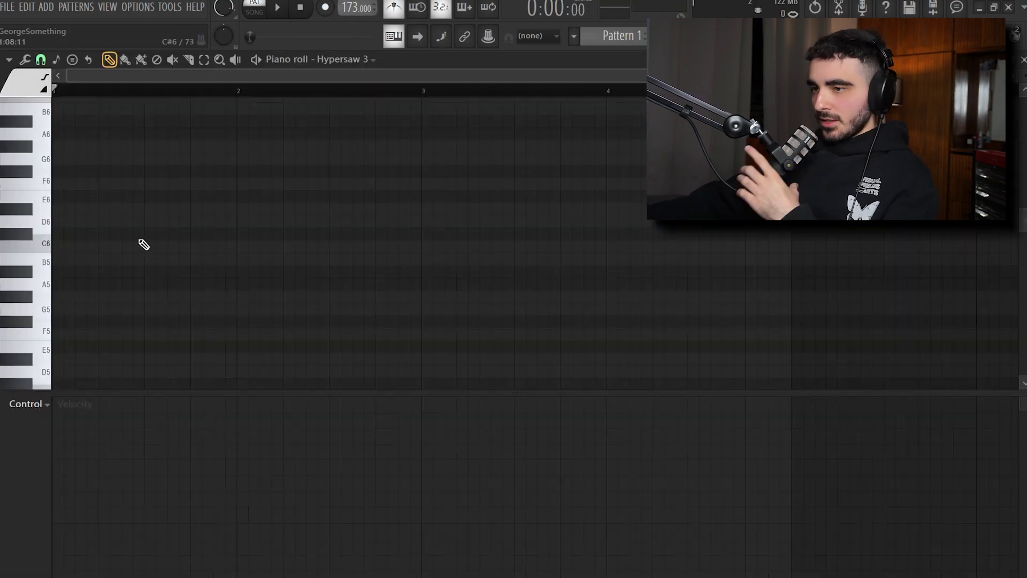
left_click(9, 59)
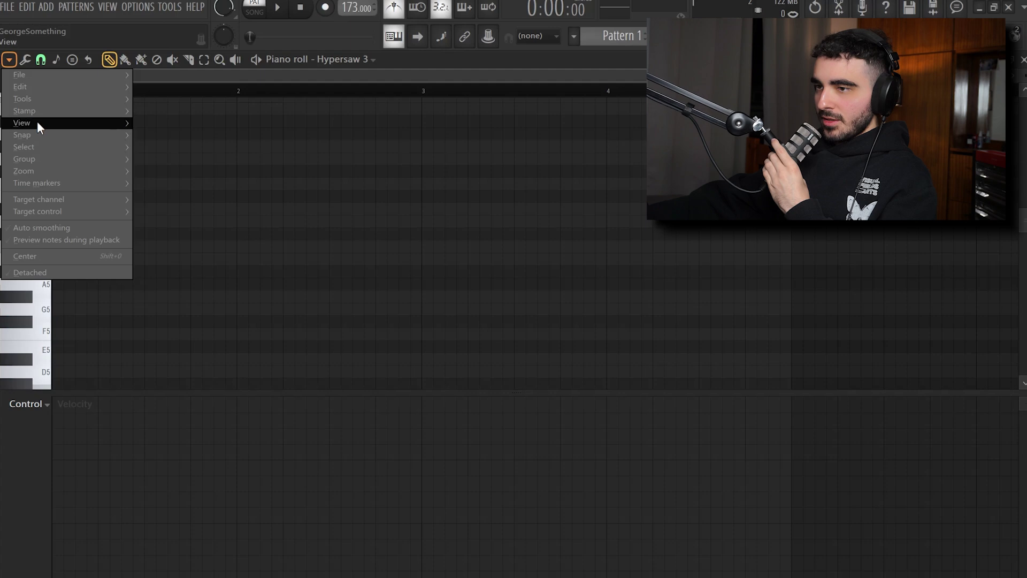
mouse_move(37, 122)
mouse_move(204, 310)
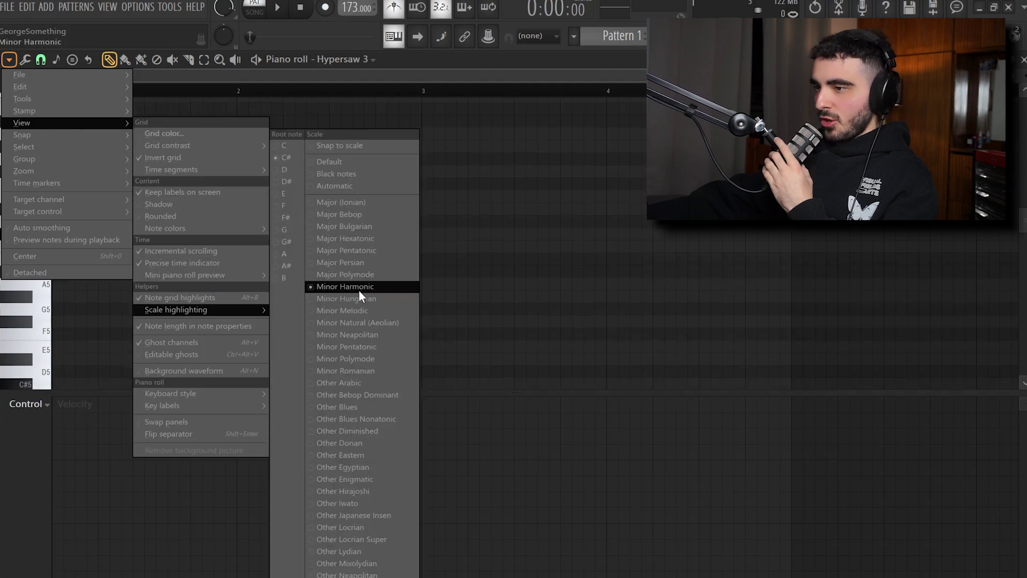
left_click(527, 299)
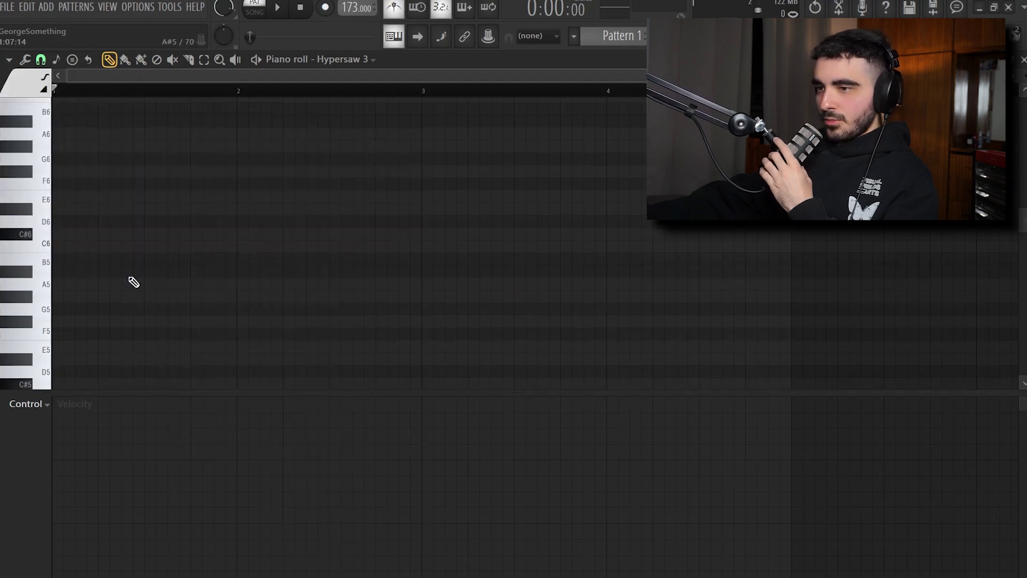
Draw C#5, A4 and G#4 notes over one-bar C#4 notes in bars 1 and 2 and play them back.
left_click(243, 293)
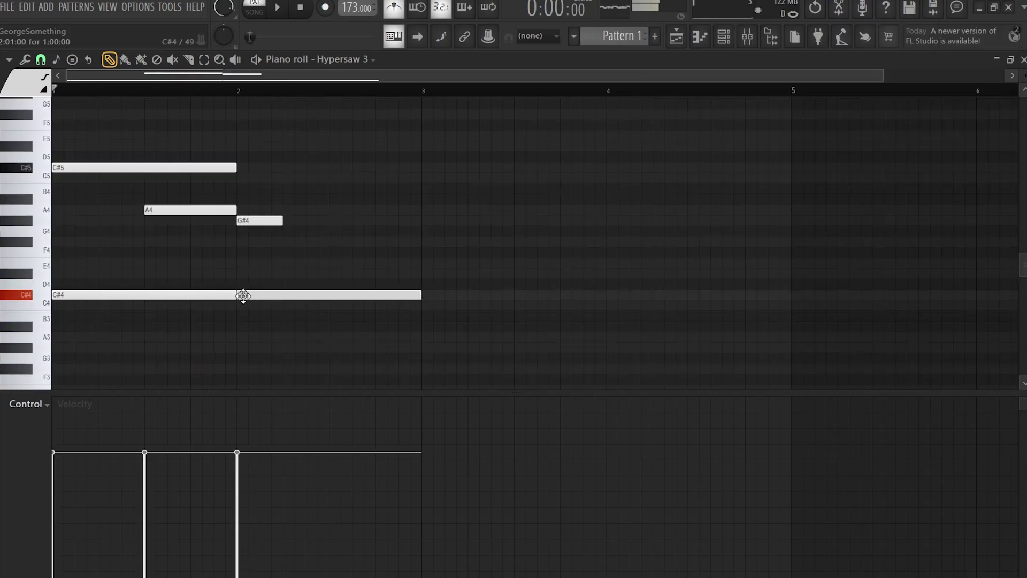
key("space")
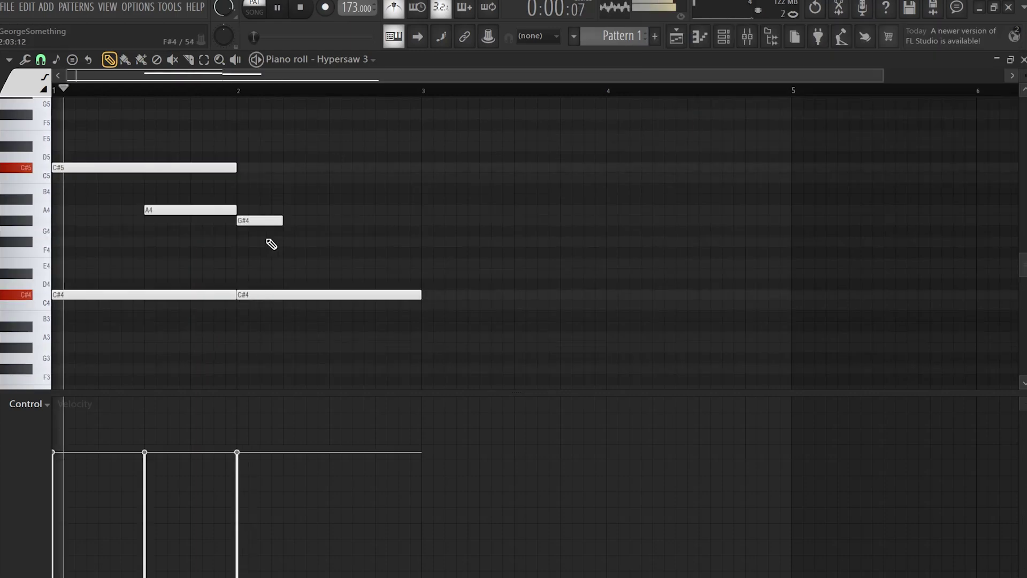
Raise the G#4 note by an octave and extend it to fill bar 2.
key("ctrl+Up")
key("space")
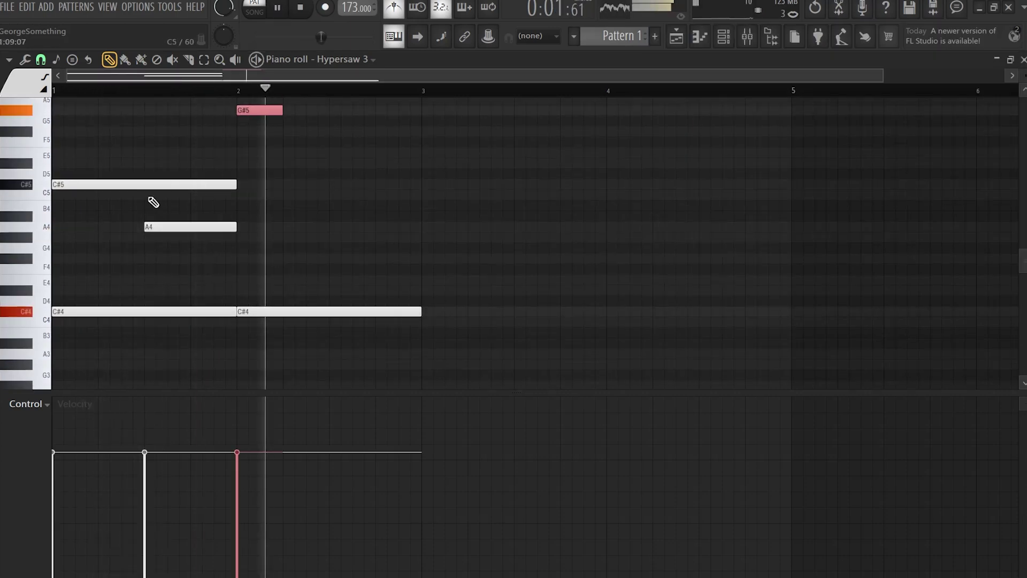
key("space")
key("ctrl+d")
scroll(299, 170, "up", 2)
key("space")
left_click_drag(286, 172, 417, 175)
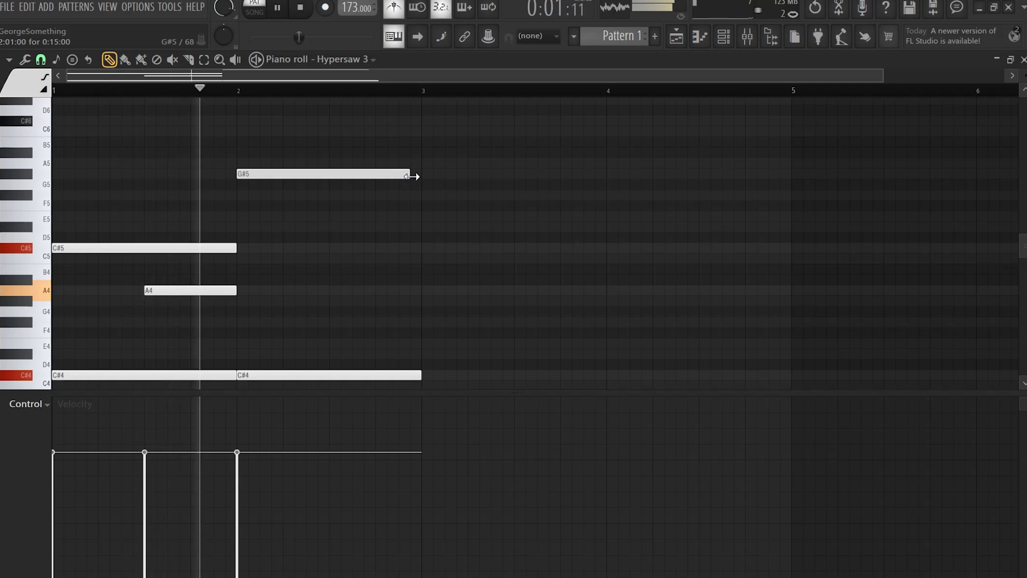
Add a C#5 note in the second half of bar 2, trimmed to end with the bar.
scroll(378, 198, "down", 2)
left_click(330, 233)
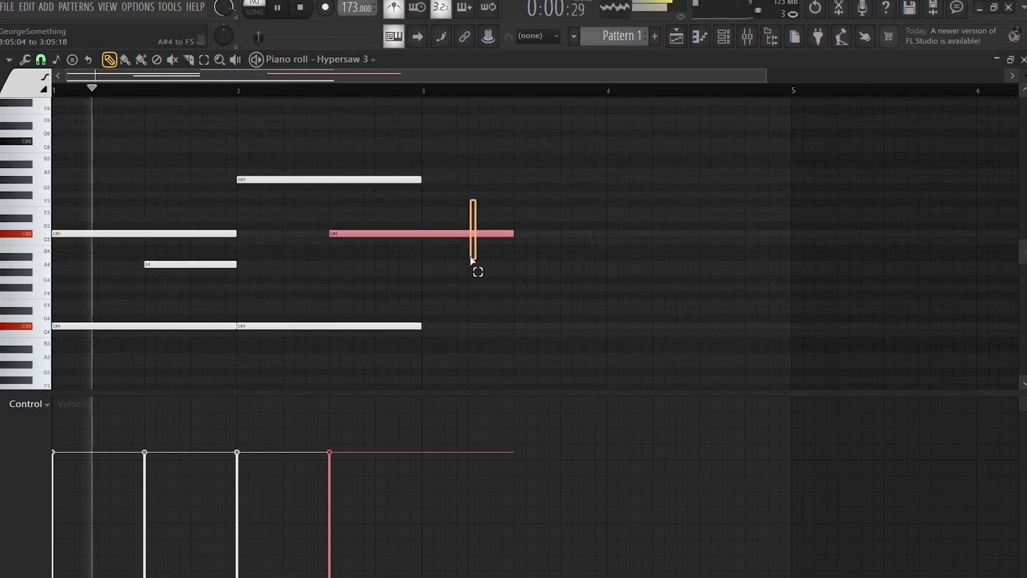
left_click_drag(510, 233, 415, 250)
Repeat the two-bar phrase in bars 3 and 4 and place an A5 slide note midway through bar 4.
scroll(366, 227, "up", 2)
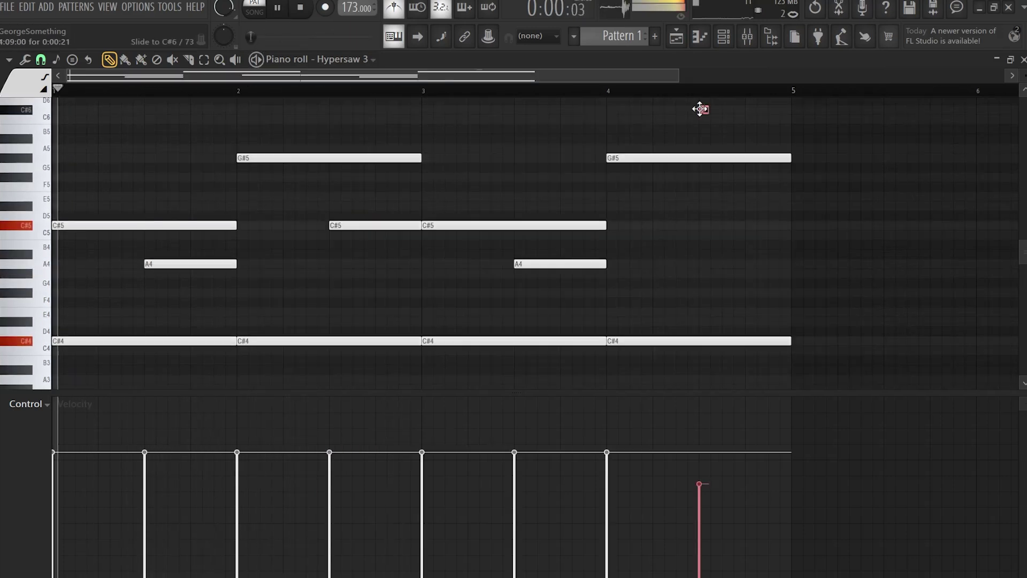
left_click_drag(699, 108, 696, 153)
left_click(616, 89)
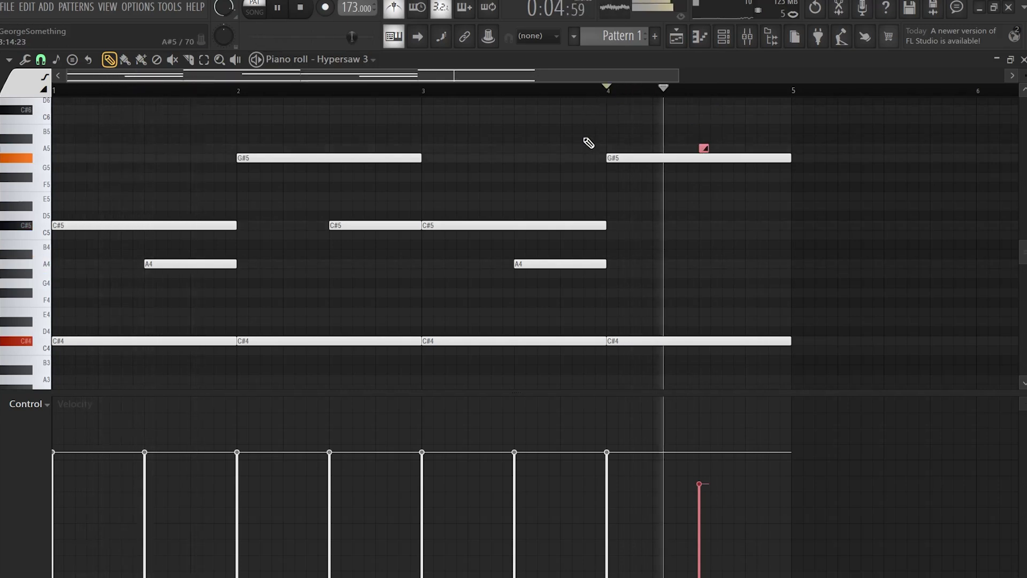
Duplicate the four-bar phrase, including its slide note, into bars 5 to 8.
scroll(583, 143, "down", 2)
left_click_drag(550, 151, 545, 207)
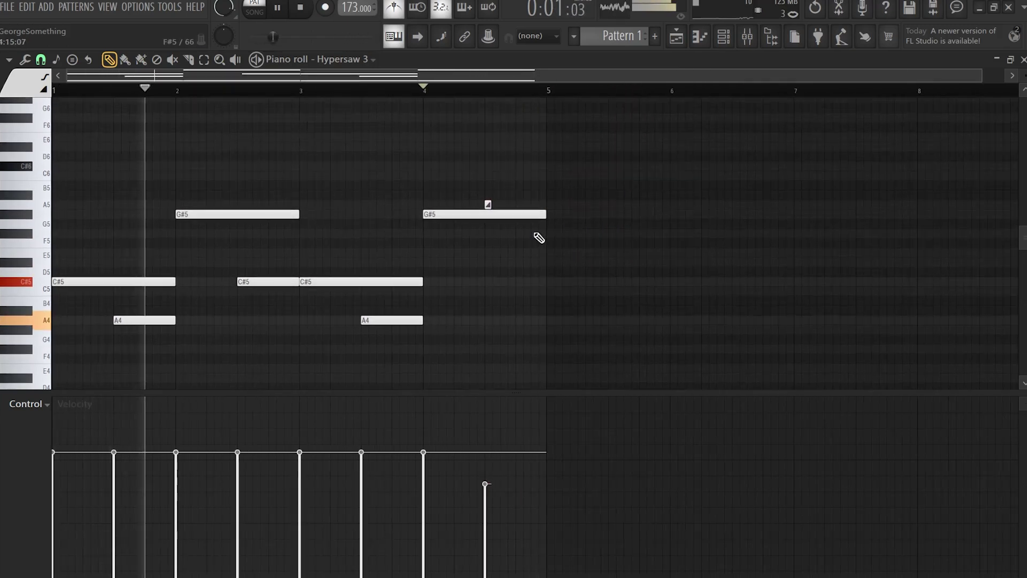
scroll(536, 233, "down", 1)
scroll(424, 276, "up", 2)
scroll(381, 289, "up", 3)
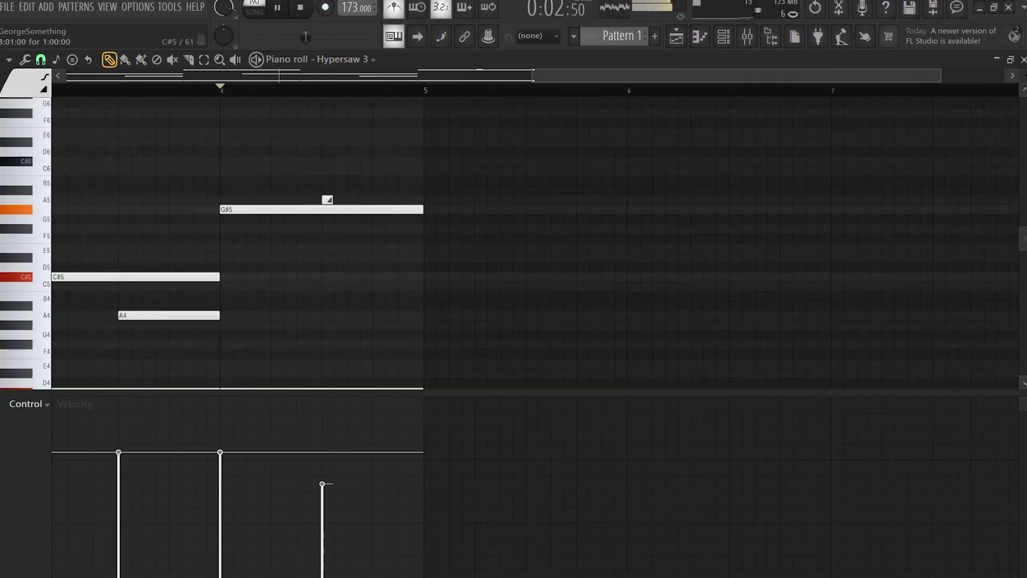
right_click(380, 289, "ctrl")
scroll(732, 235, "down", 2)
scroll(735, 240, "down", 4, "ctrl")
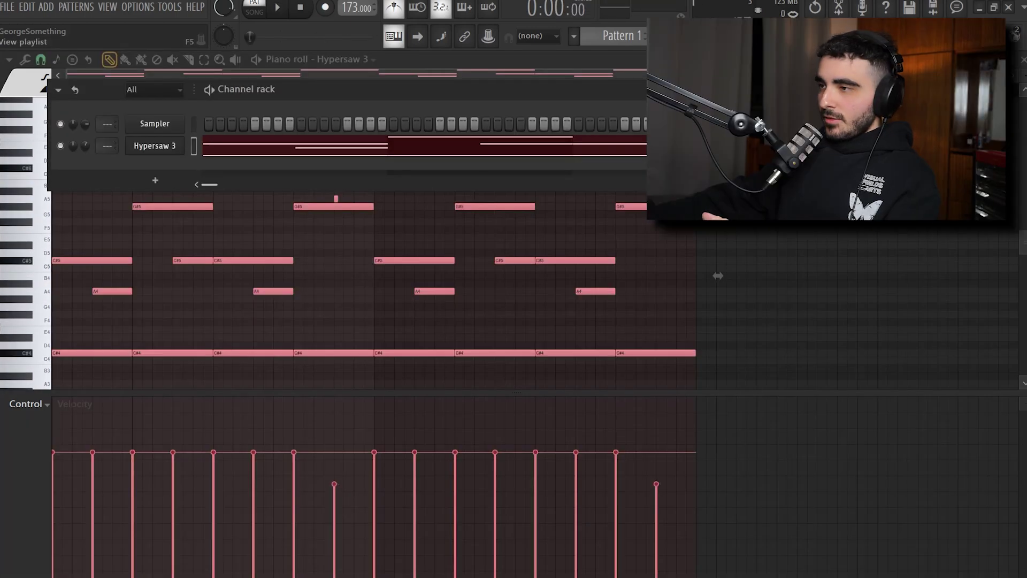
Quick render Pattern 1 as an audio clip in the playlist.
key("F5")
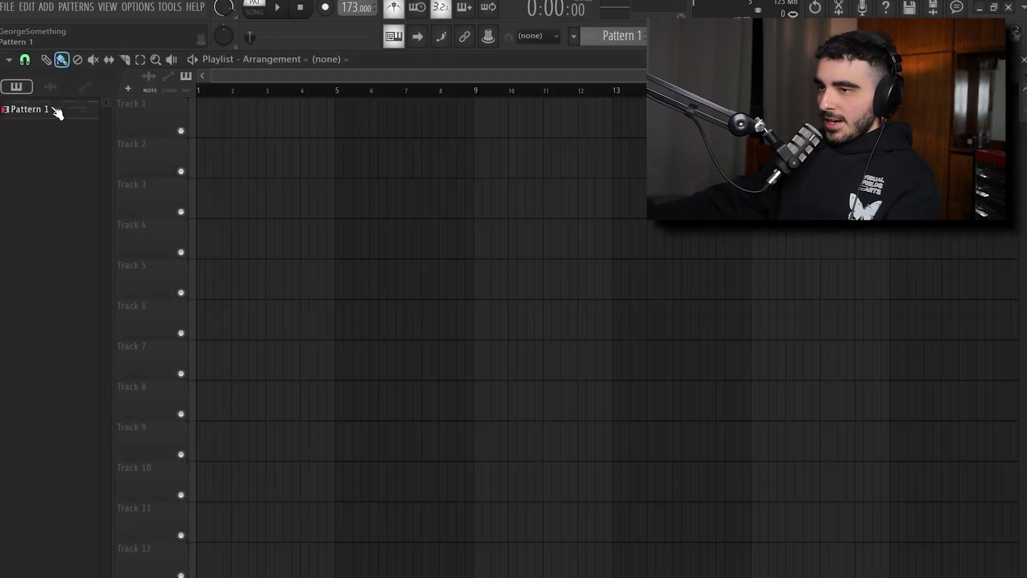
right_click(52, 108)
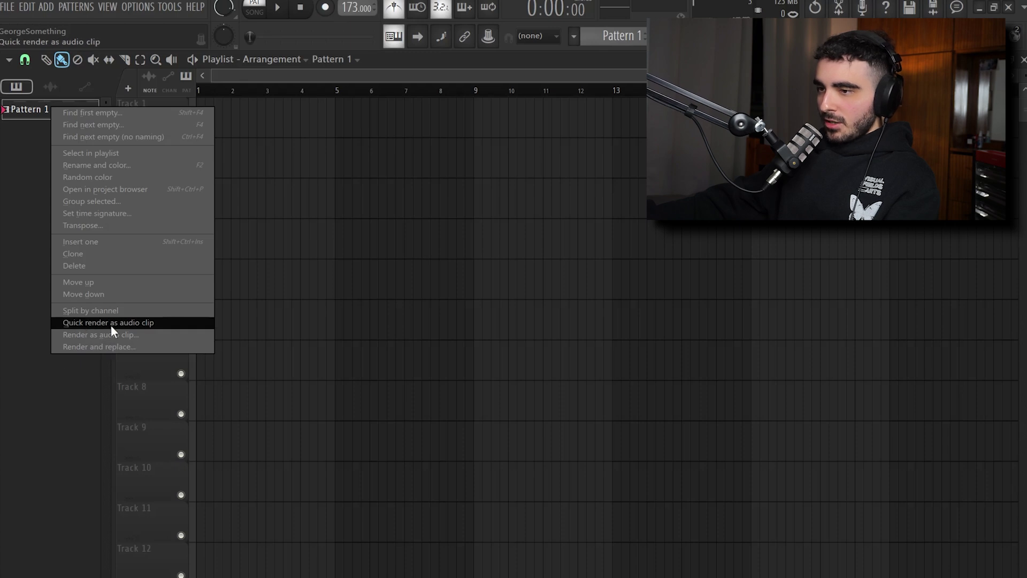
left_click(89, 323)
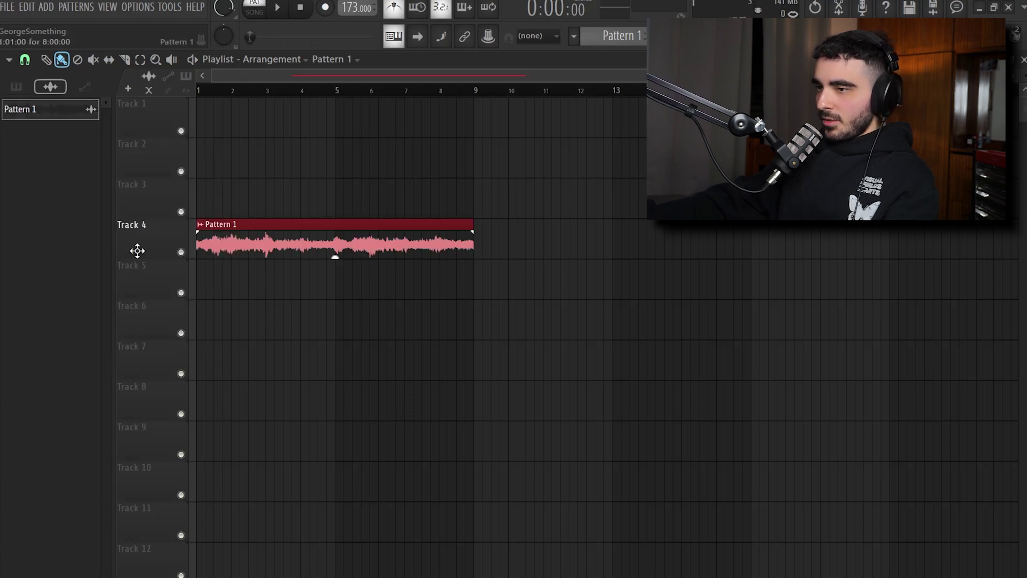
Reverse the Pattern 1 audio clip, with declicking set to Generic (bleeding) and the time-stretching mode to Stretch.
double_click(230, 244)
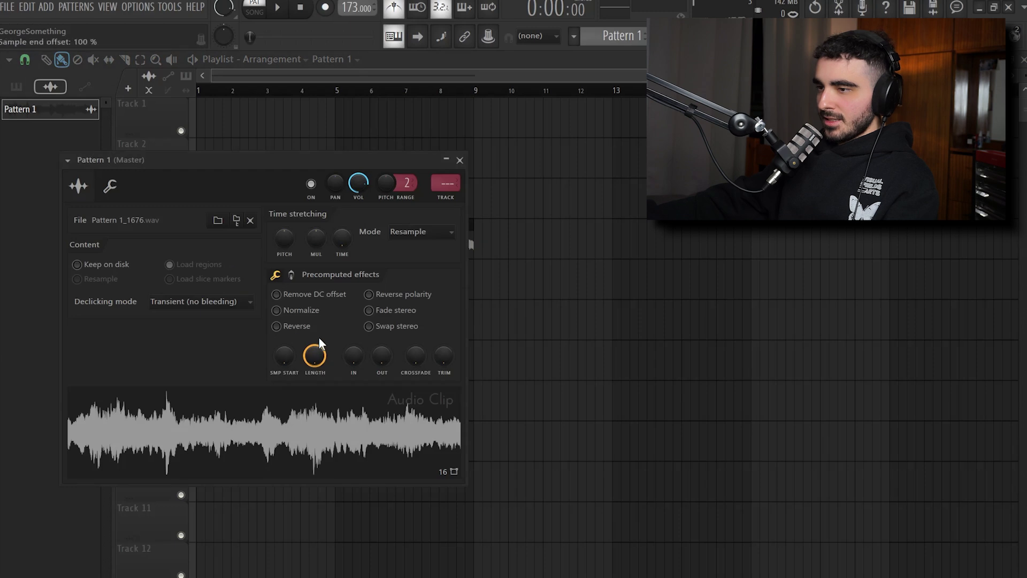
left_click(276, 326)
left_click(214, 301)
left_click(161, 362)
left_click(417, 232)
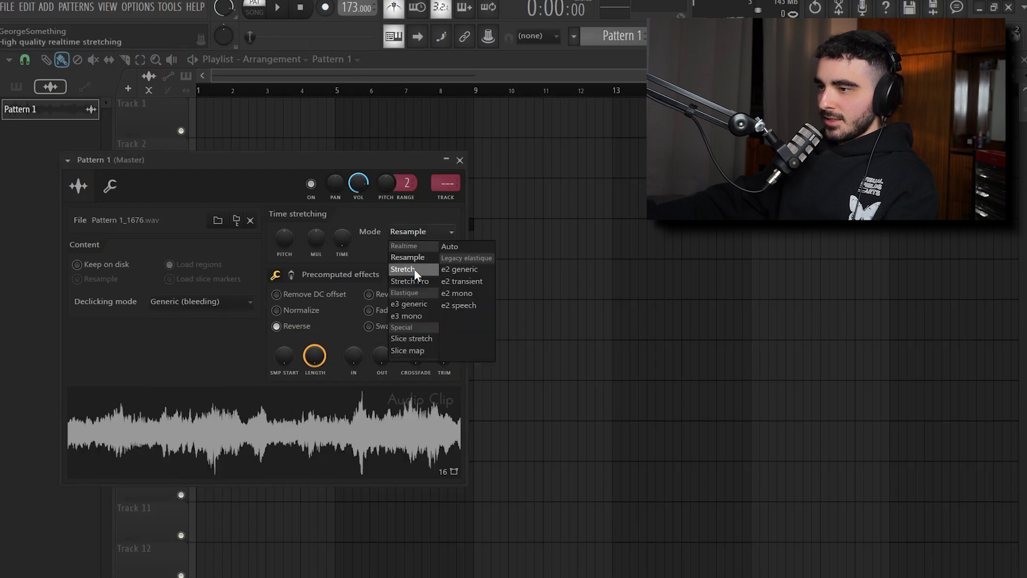
left_click(415, 271)
key("Escape")
Slice the reversed clip into one-beat pieces, rearrange them all in a shuffled order on Track 6 and play the result.
key("c")
scroll(275, 244, "up", 2)
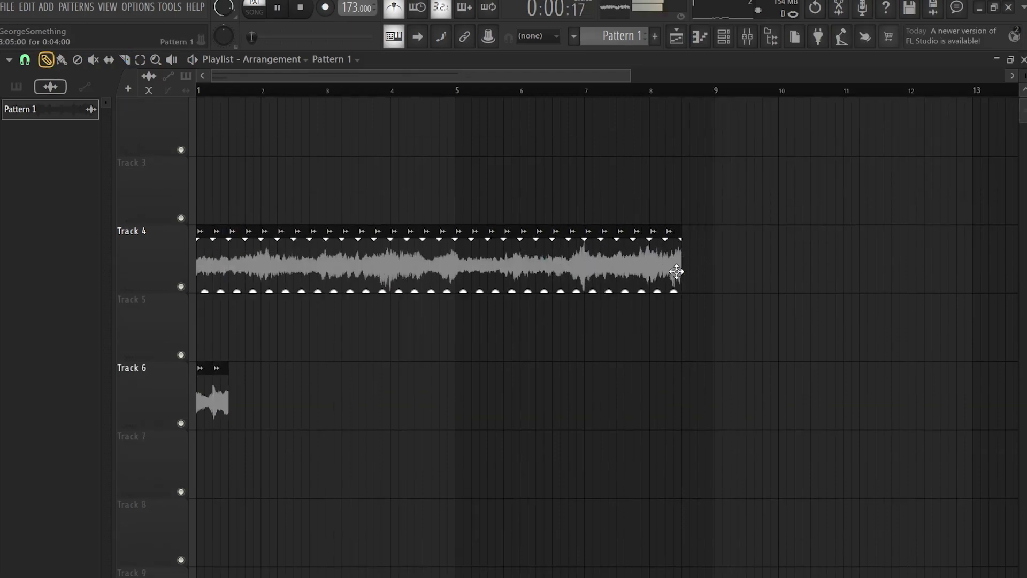
left_click_drag(663, 275, 544, 410)
left_click_drag(350, 280, 560, 410)
left_click_drag(335, 280, 577, 410)
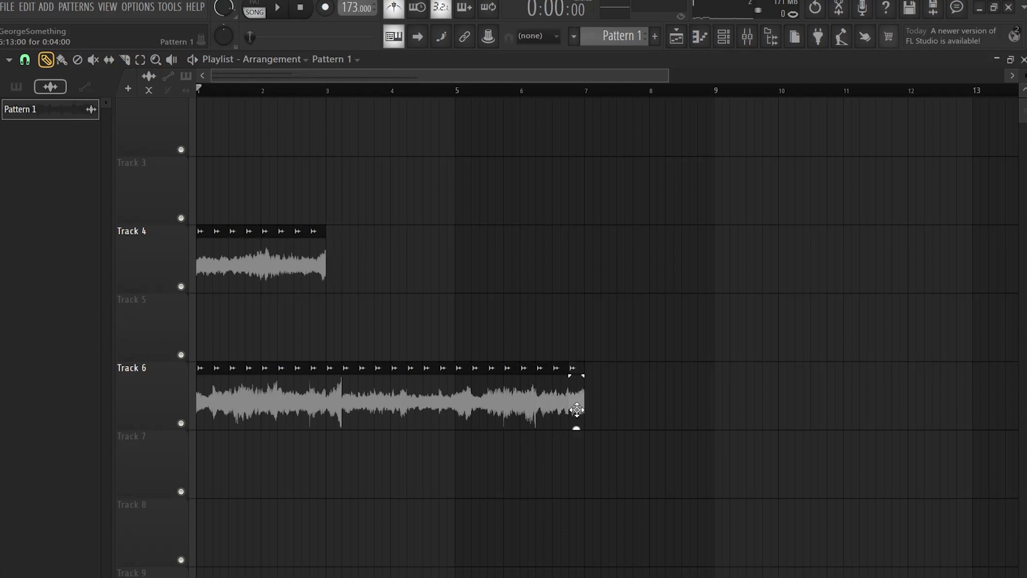
left_click_drag(286, 270, 625, 404)
left_click_drag(270, 270, 641, 404)
left_click_drag(253, 270, 673, 404)
left_click_drag(221, 270, 706, 404)
key("space")
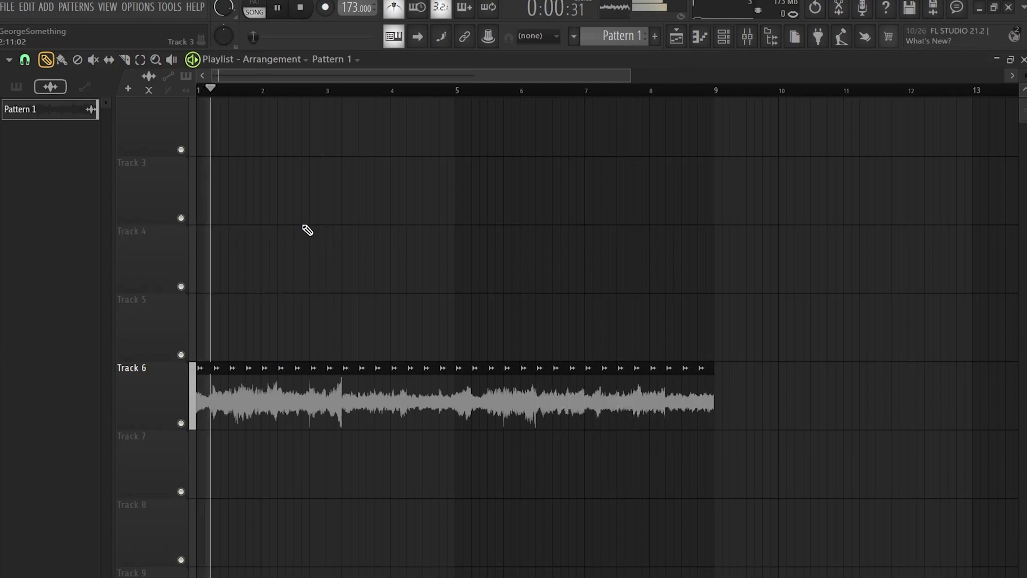
scroll(316, 214, "down", 1)
scroll(420, 360, "down", 1)
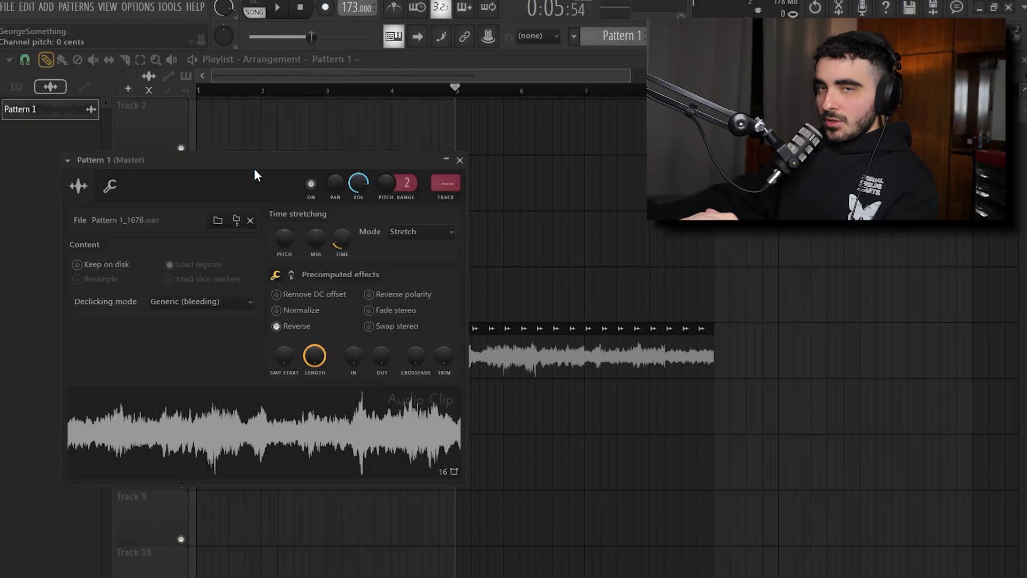
Route the Pattern 1 audio clip to mixer track 1 and load Flux Mini 2 in its third effect slot.
left_click_drag(255, 168, 373, 188)
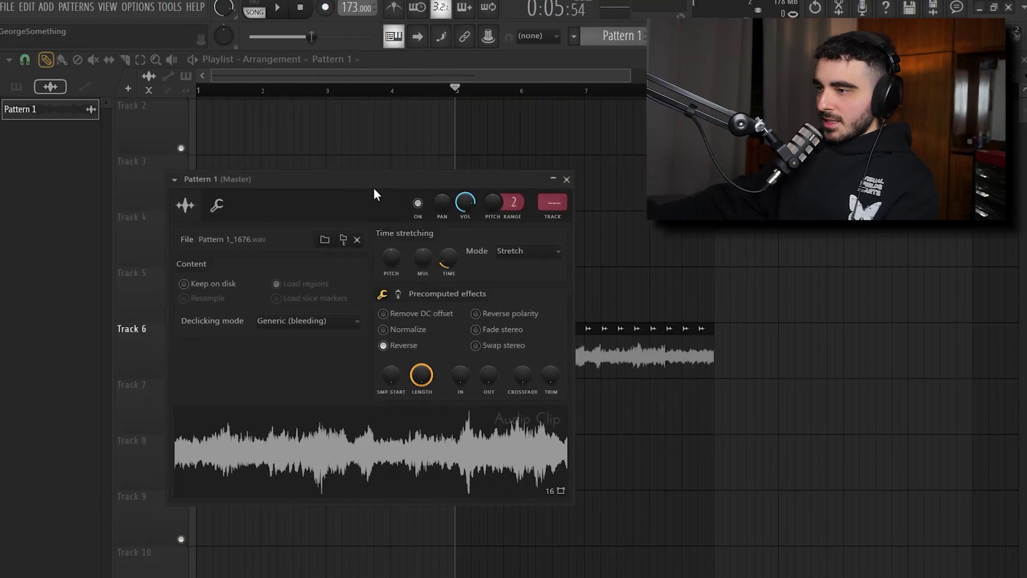
key("ctrl+l")
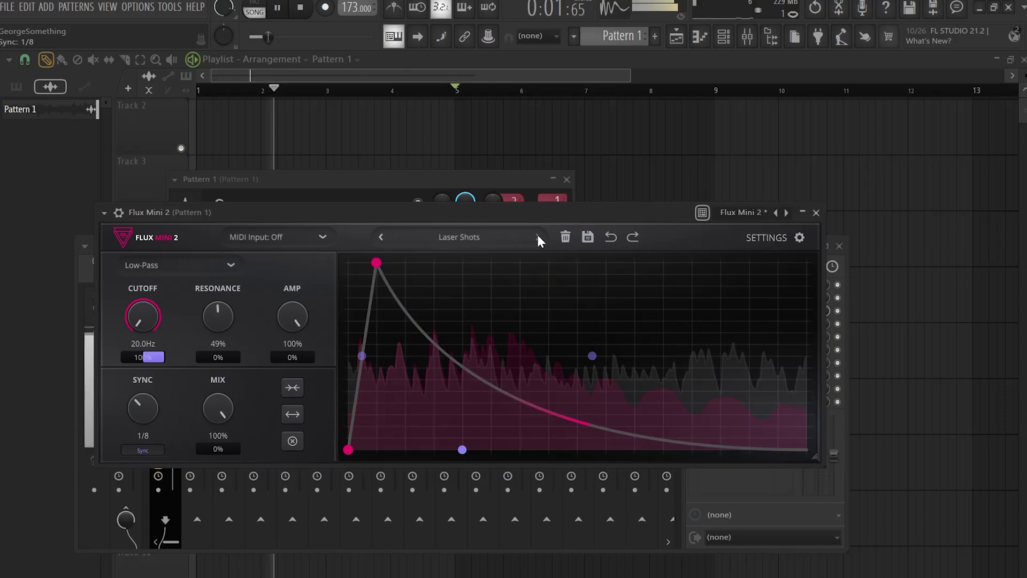
Audition the Flux Mini 2 presets following Laser Shots and go back to Let's Dance.
left_click(538, 237)
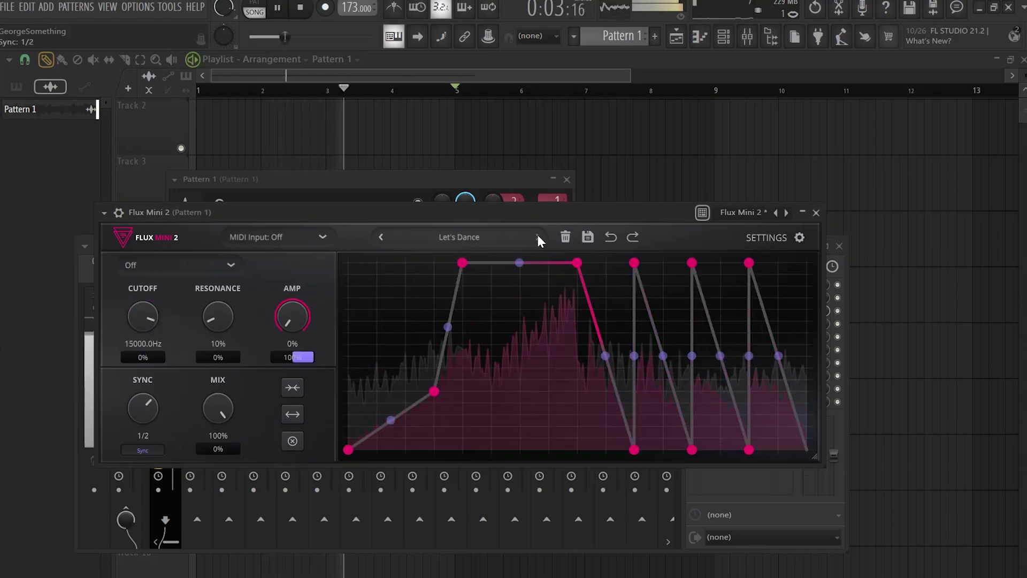
left_click(538, 236)
left_click(381, 237)
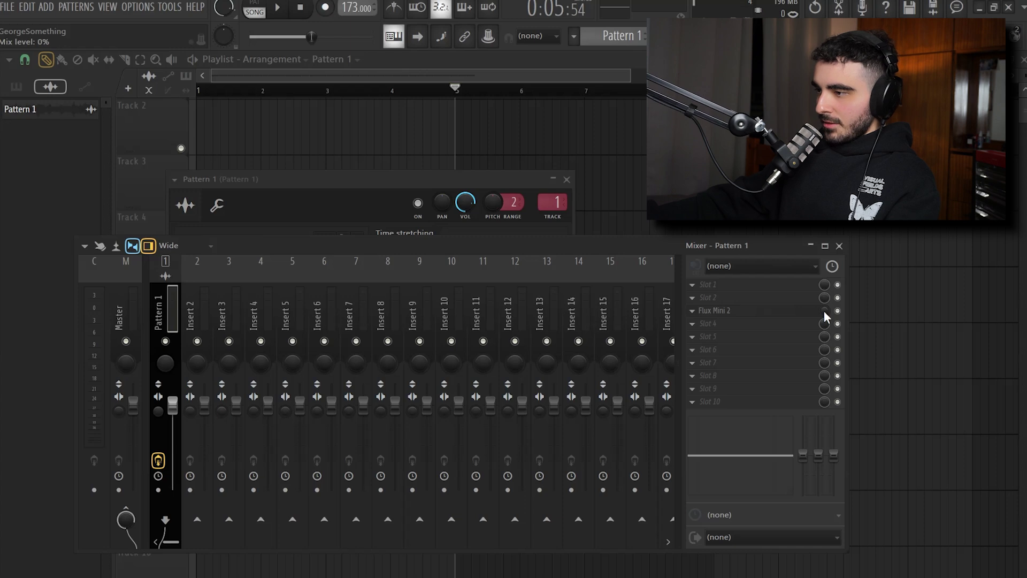
Automate the Flux Mini 2 mix level over bars 5 to 8, with a curved rise across bars 7 and 8.
right_click(825, 311)
left_click(855, 405)
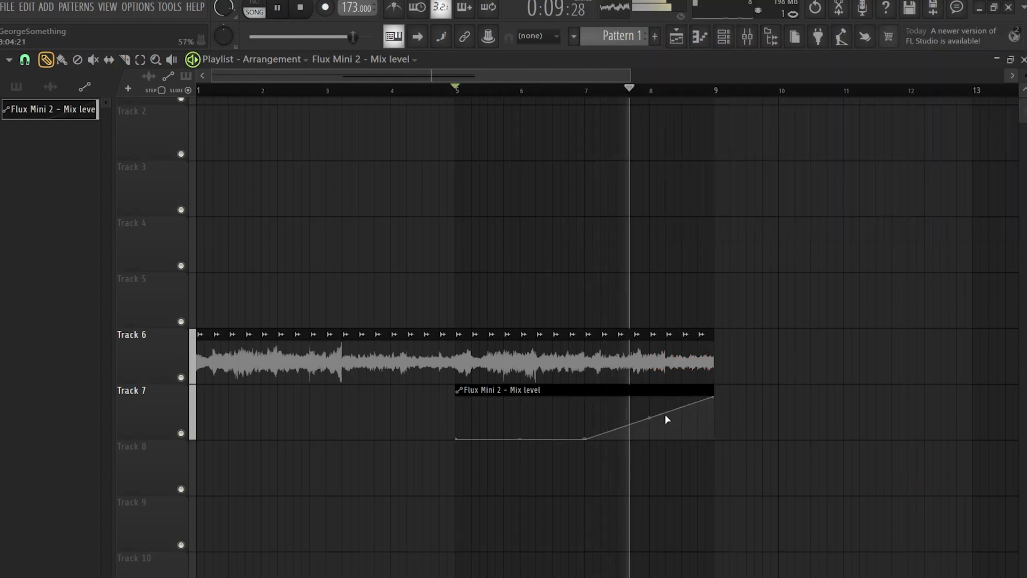
left_click_drag(667, 418, 667, 438)
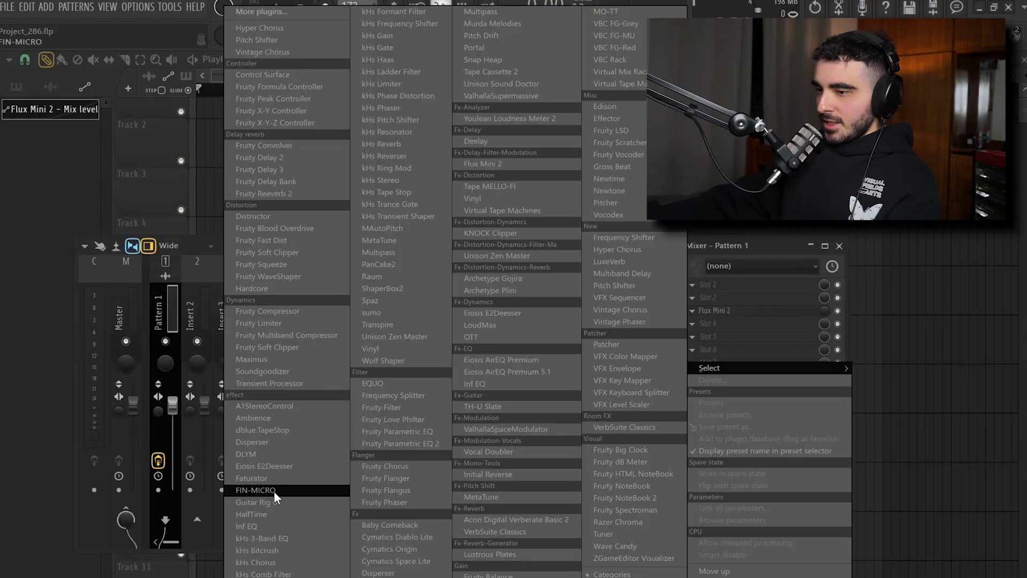
Load the FIN-MICRO effect in slot 7 of the Pattern 1 mixer track.
left_click(270, 491)
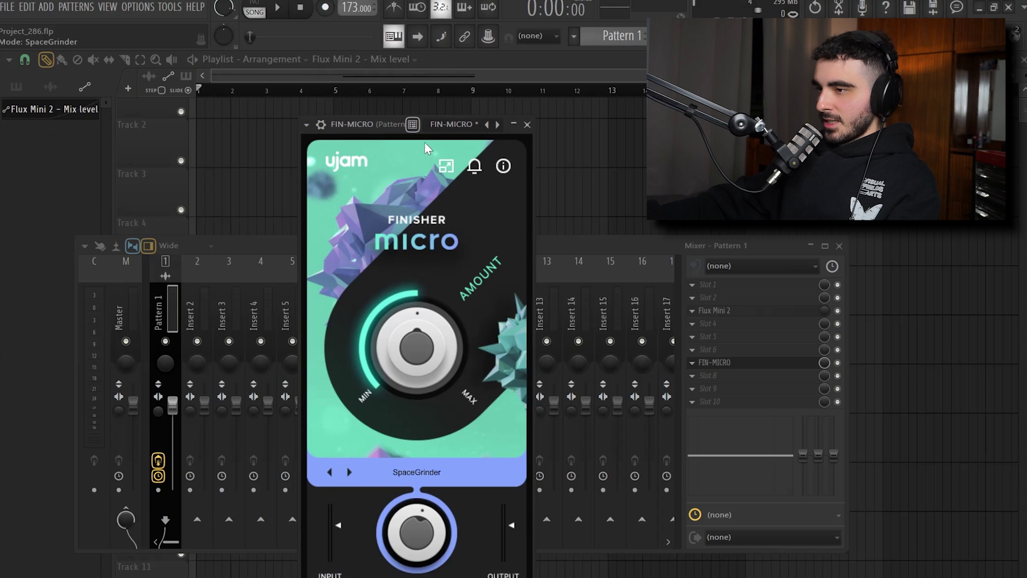
Lower FIN-MICRO's Amount to 35 on the SpaceGrinder preset while playing the arrangement.
left_click_drag(376, 123, 389, 129)
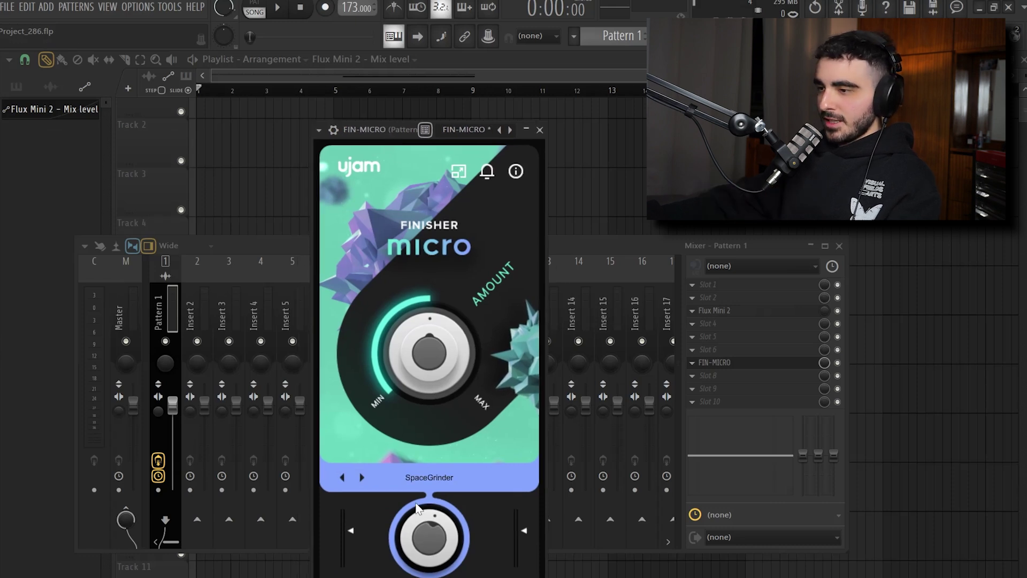
key("space")
mouse_move(416, 385)
left_mouse_down()
mouse_move(413, 361)
mouse_move(407, 390)
left_mouse_up()
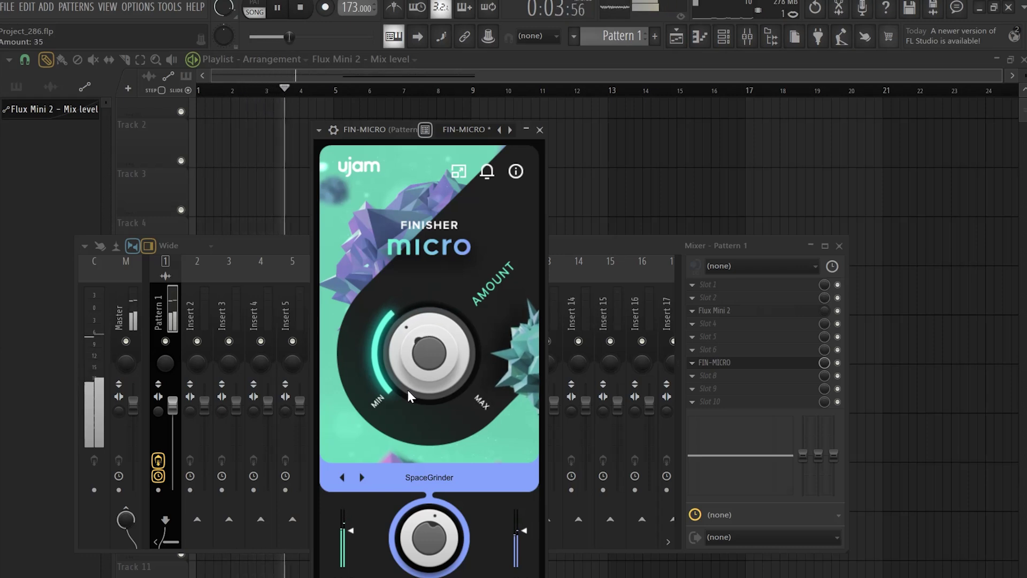
left_click(176, 304)
key("space")
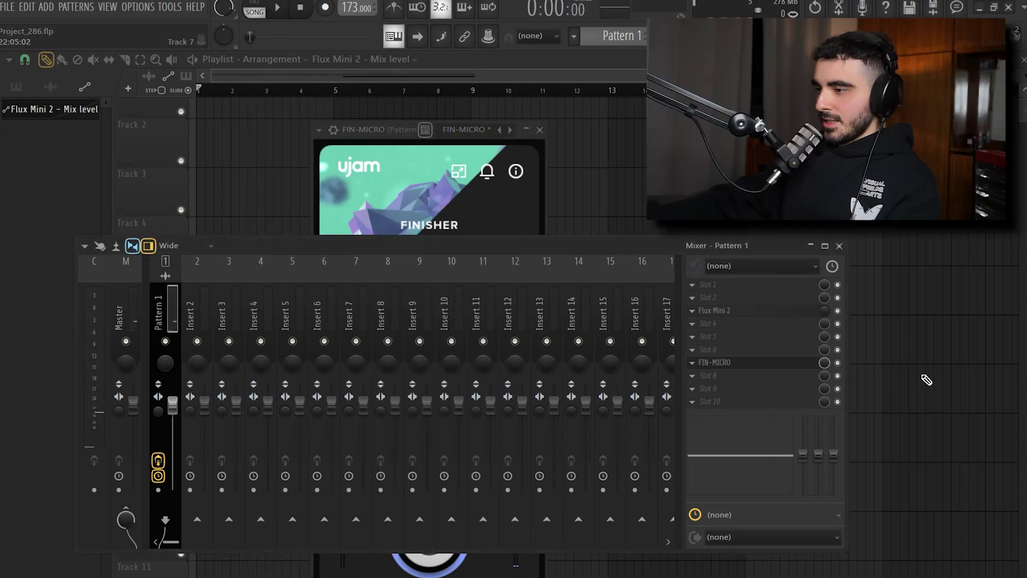
Load Raum in slot 8 of the Pattern 1 mixer track and lower its mix to 35.5 % during playback.
left_click(777, 382)
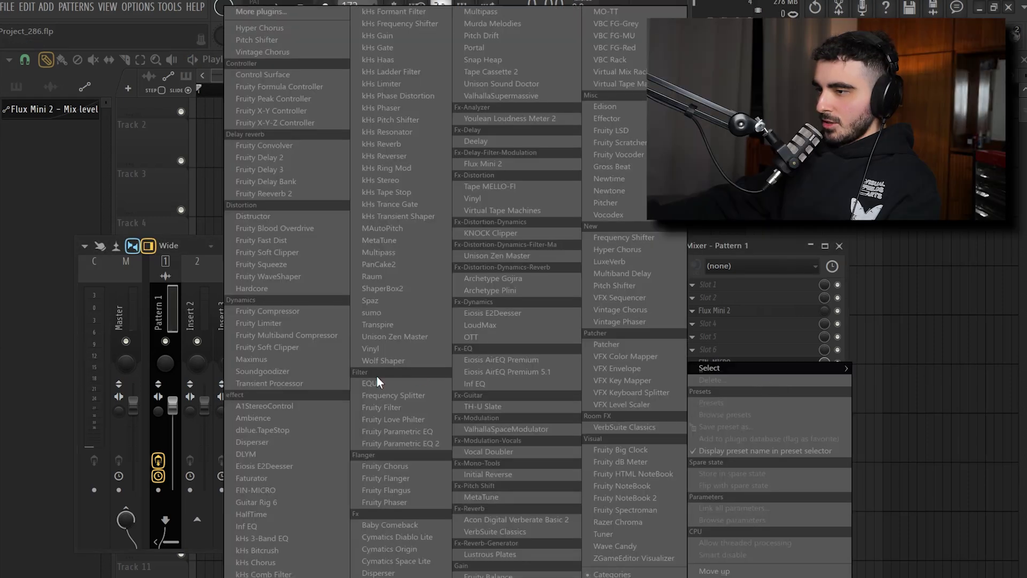
left_click(420, 285)
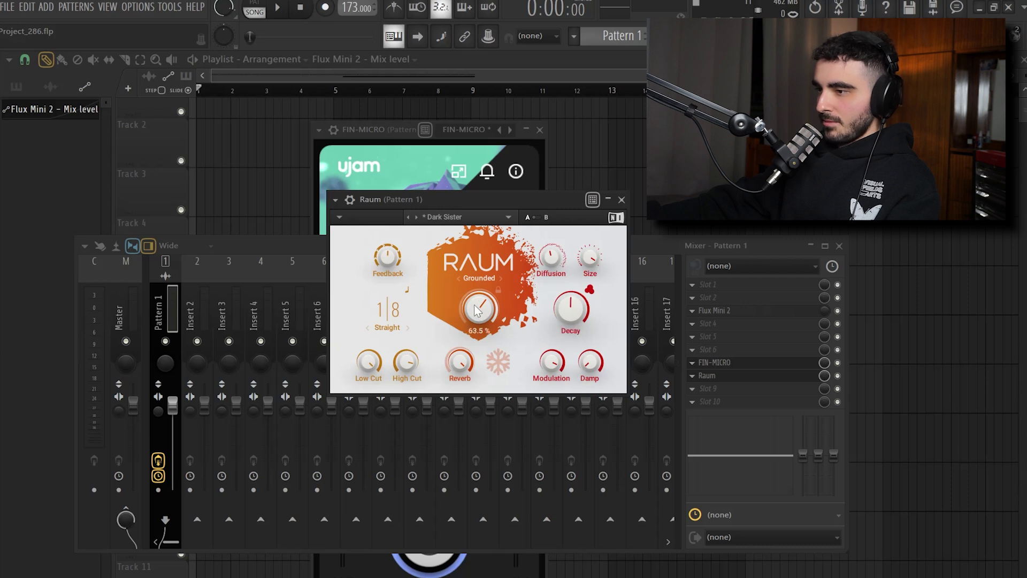
key("space")
left_click_drag(474, 308, 473, 337)
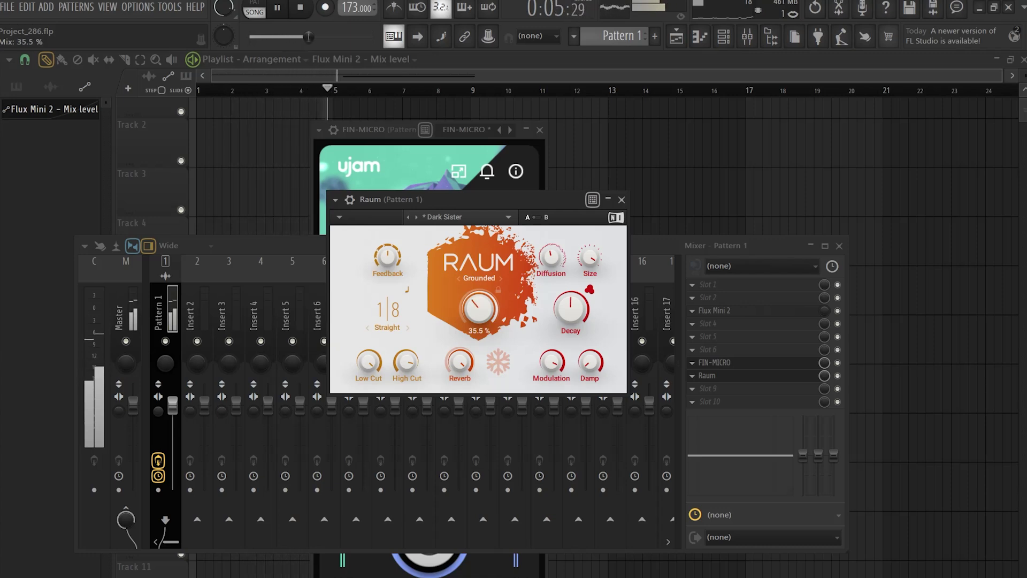
key("space")
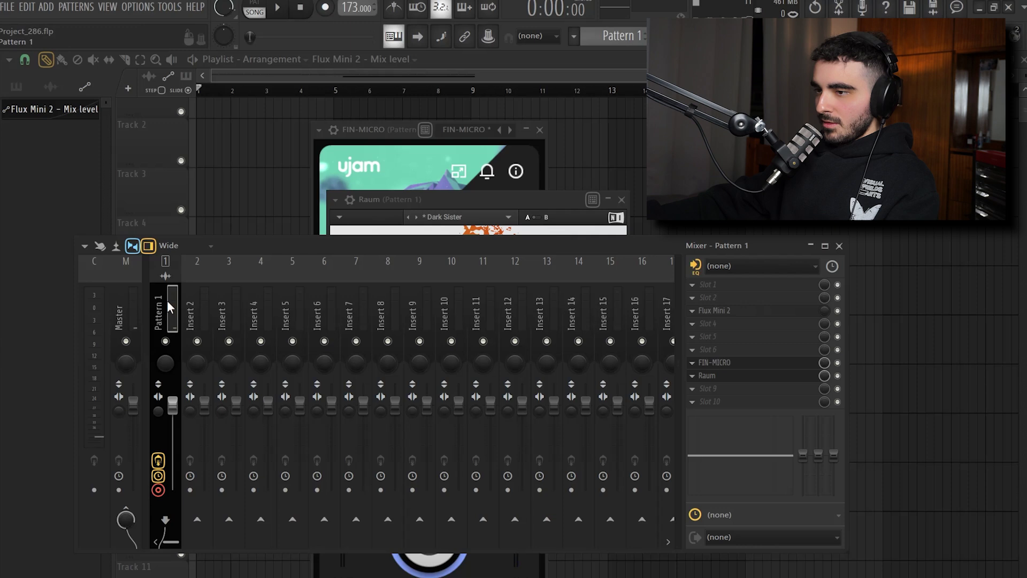
Render the Pattern 1 mixer track to a new audio clip, then set that clip to Stretch mode and reverse it.
left_click(85, 246)
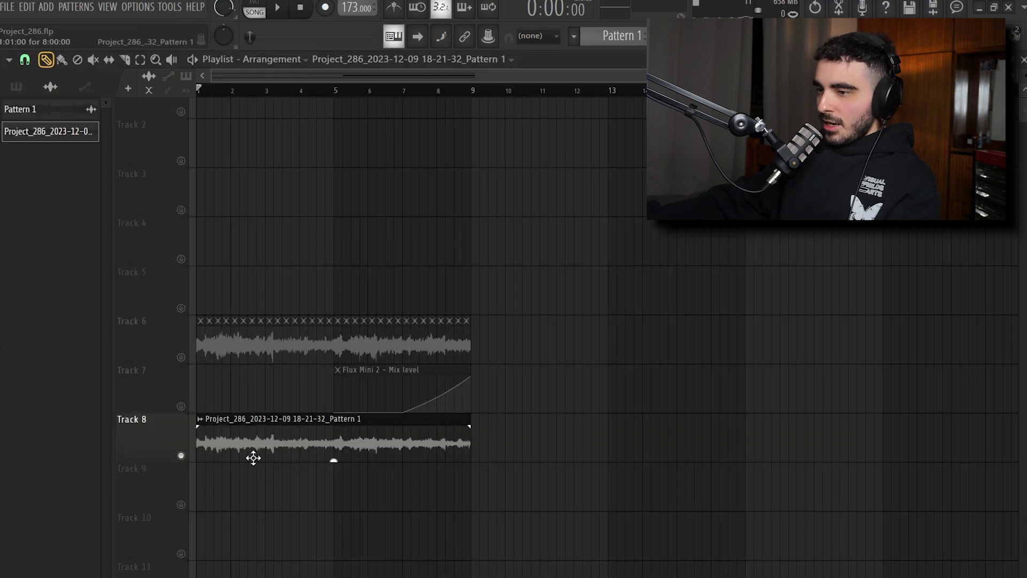
double_click(225, 444)
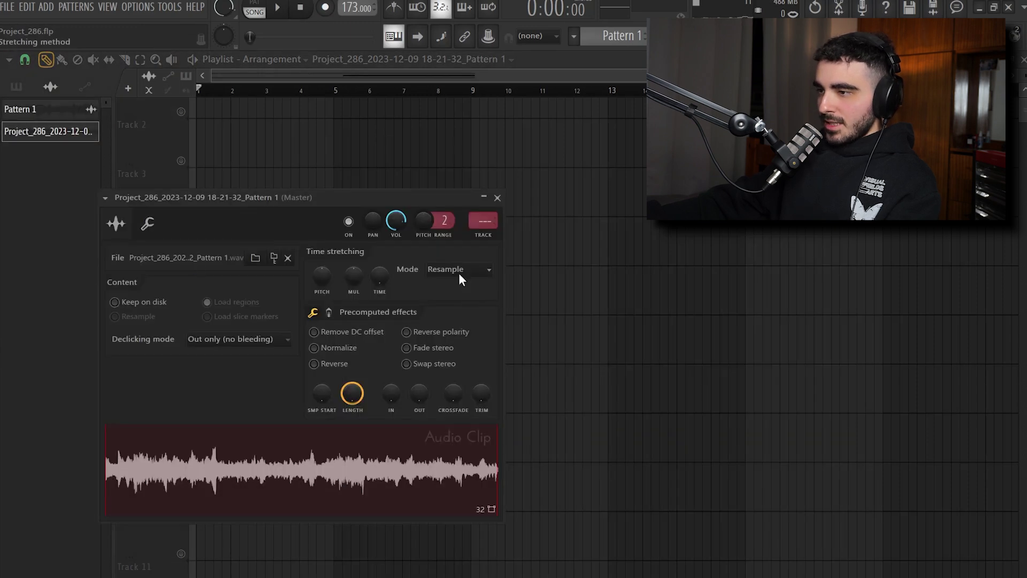
left_click(459, 269)
left_click(445, 302)
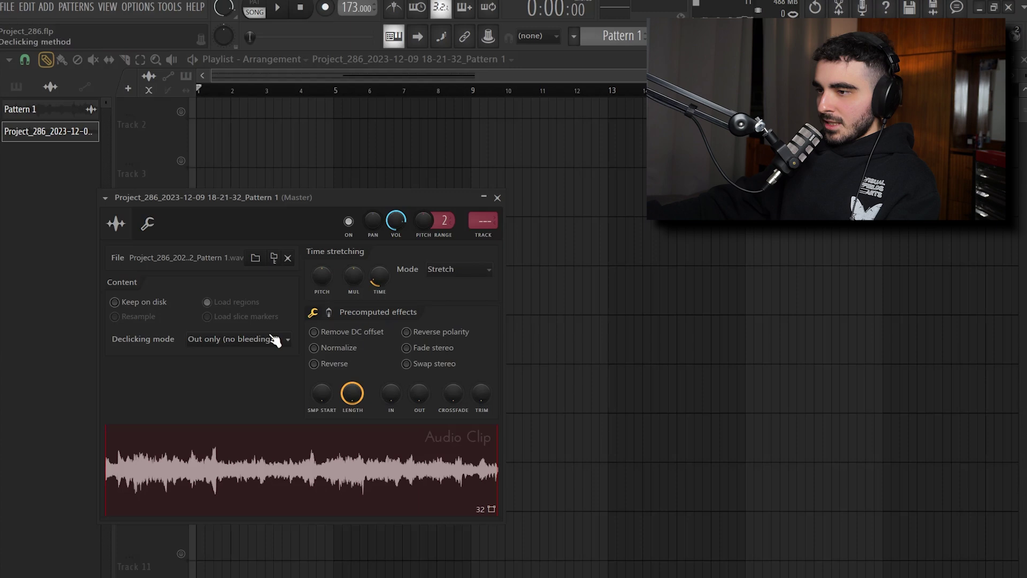
left_click(315, 364)
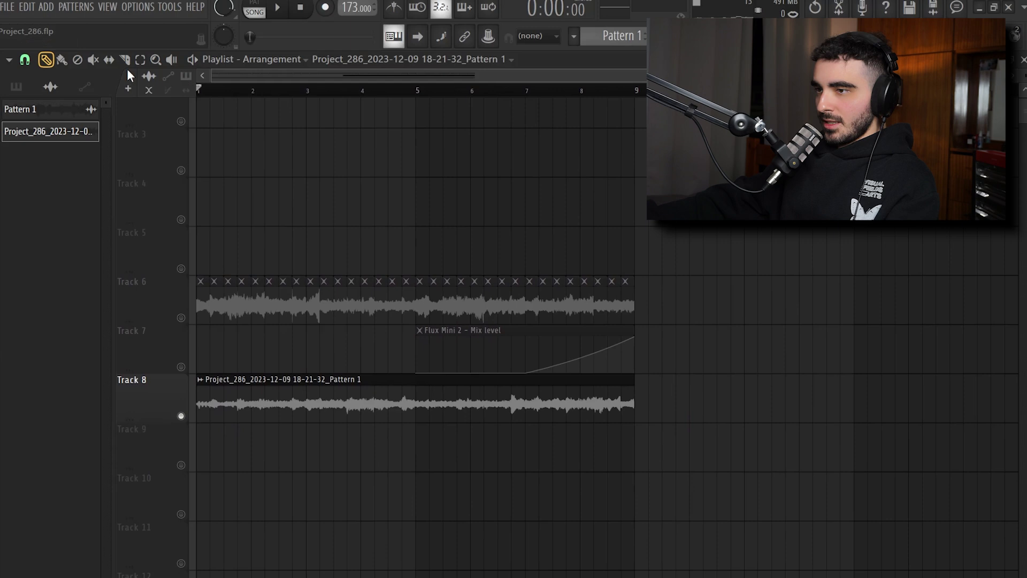
Chop the reversed clip on track 8 into quarter-bar slices and line them up in reverse order on track 9.
scroll(220, 407, "up", 2)
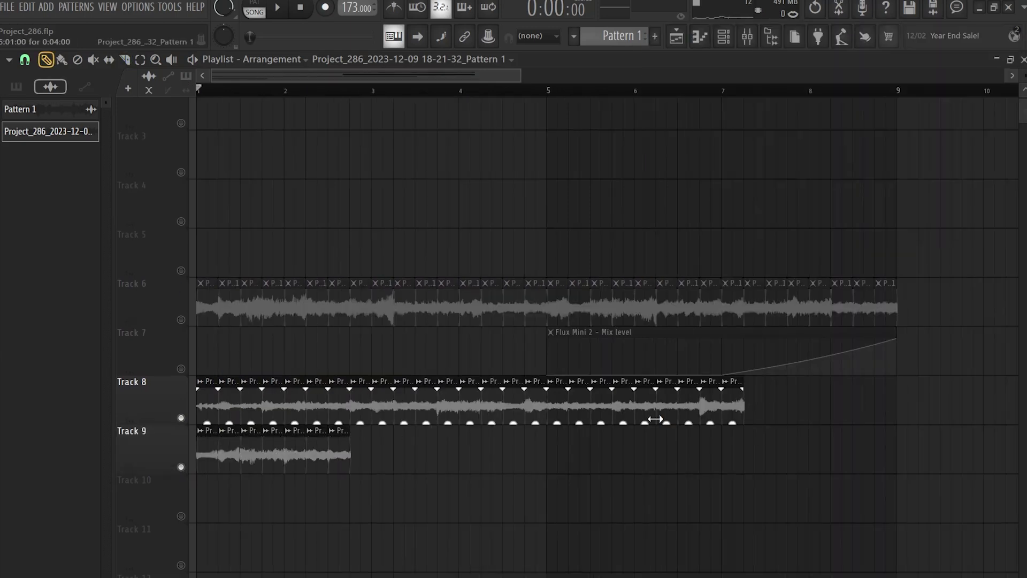
left_click_drag(669, 407, 394, 459)
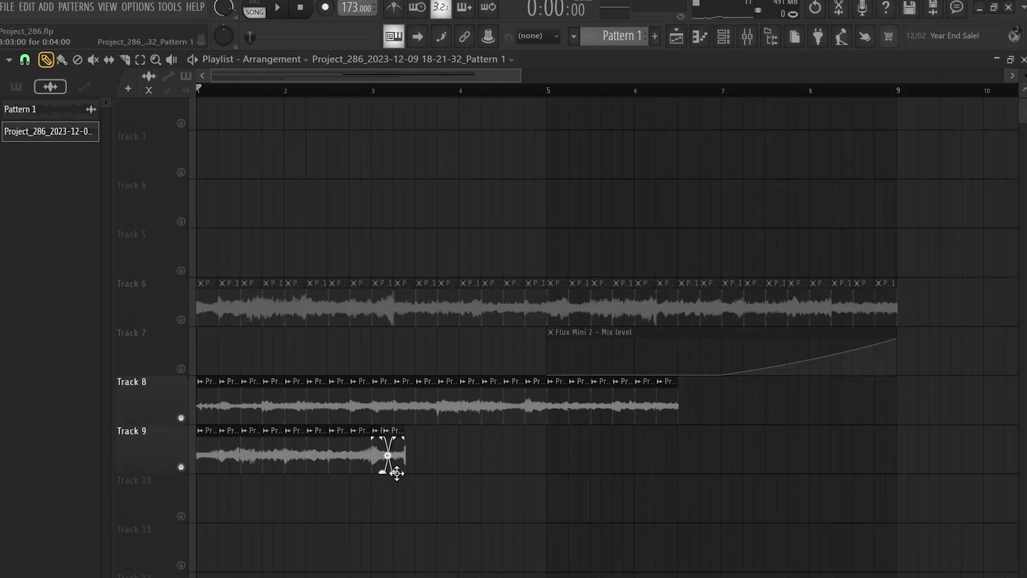
left_click_drag(600, 406, 500, 471)
mouse_move(535, 407)
left_mouse_down()
mouse_move(556, 455)
mouse_move(601, 464)
left_mouse_up()
left_click_drag(468, 422, 643, 475)
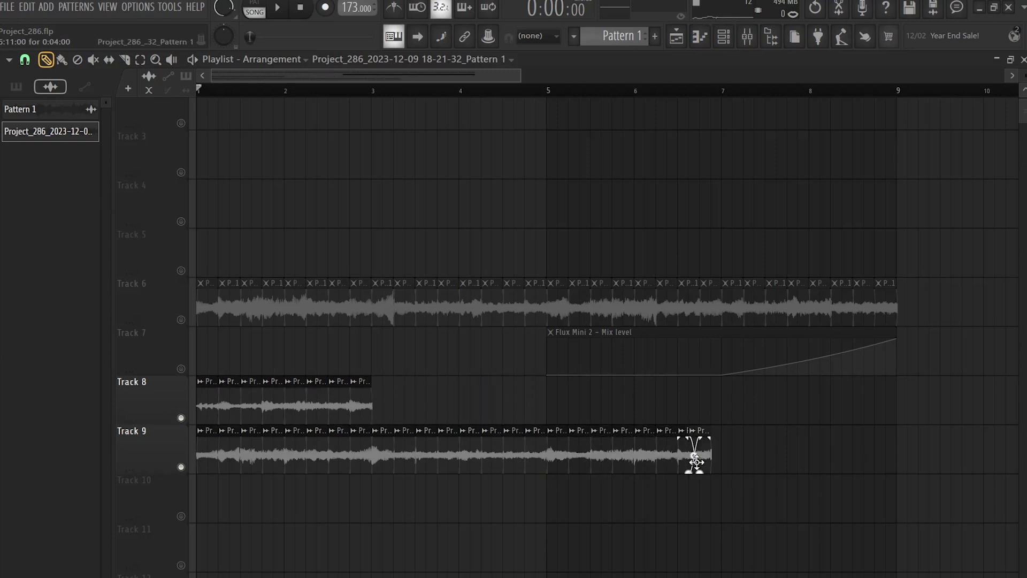
left_click_drag(348, 407, 760, 455)
left_click_drag(283, 406, 819, 455)
left_click_drag(230, 406, 867, 459)
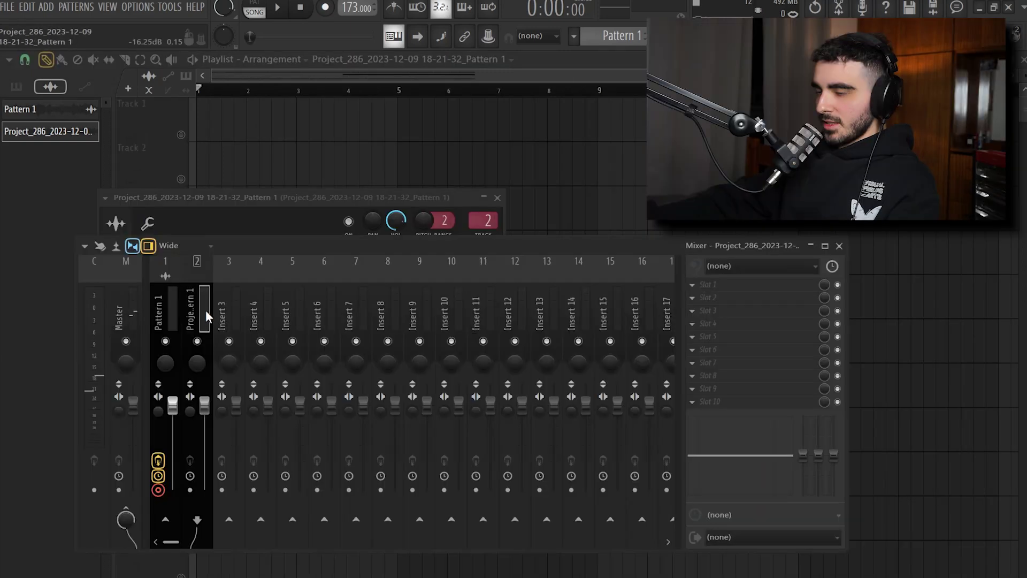
Delete Raum from slot 8 of the Pattern 1 mixer track.
left_click(166, 309)
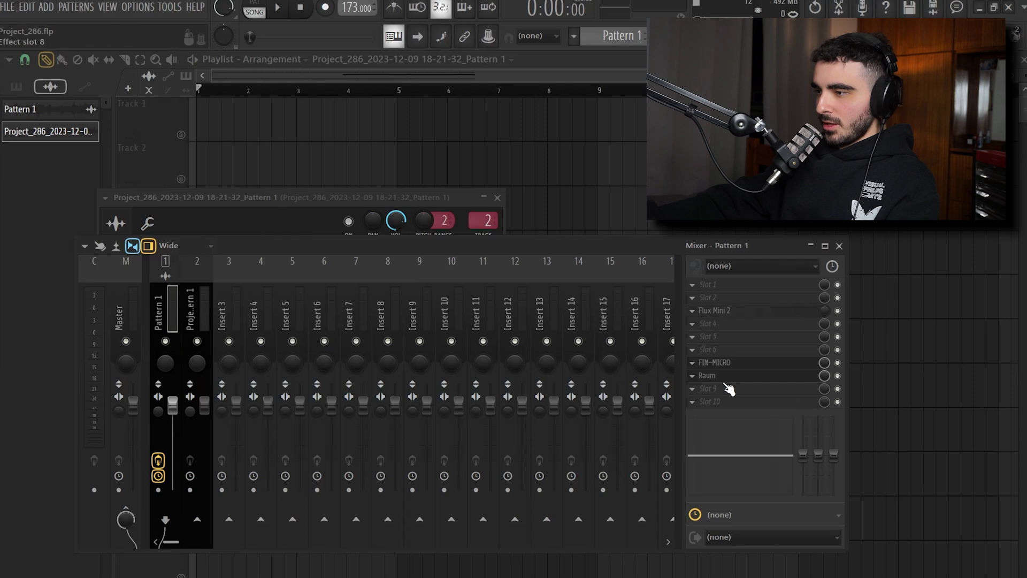
left_click(693, 376)
left_click(707, 390)
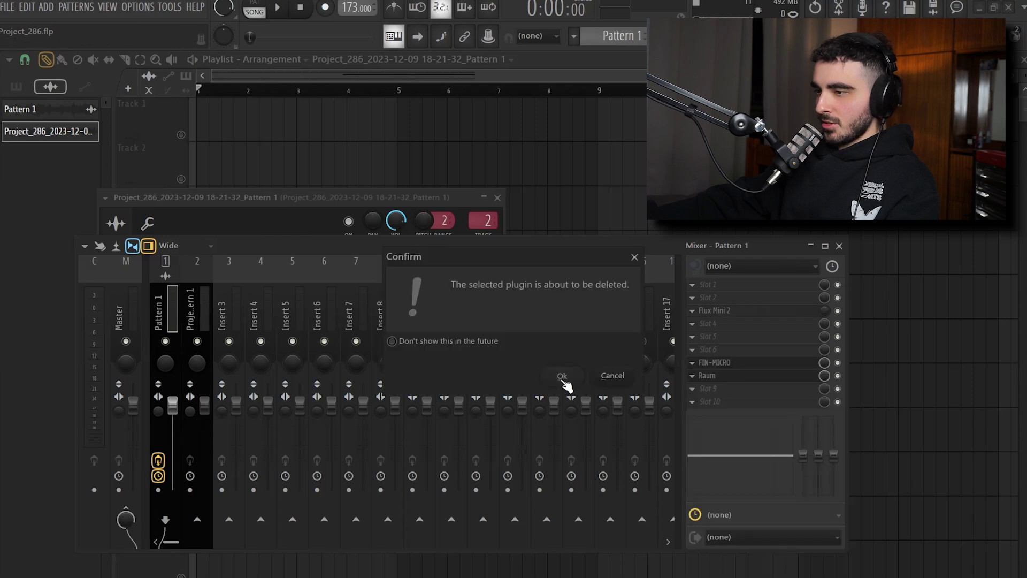
left_click(562, 377)
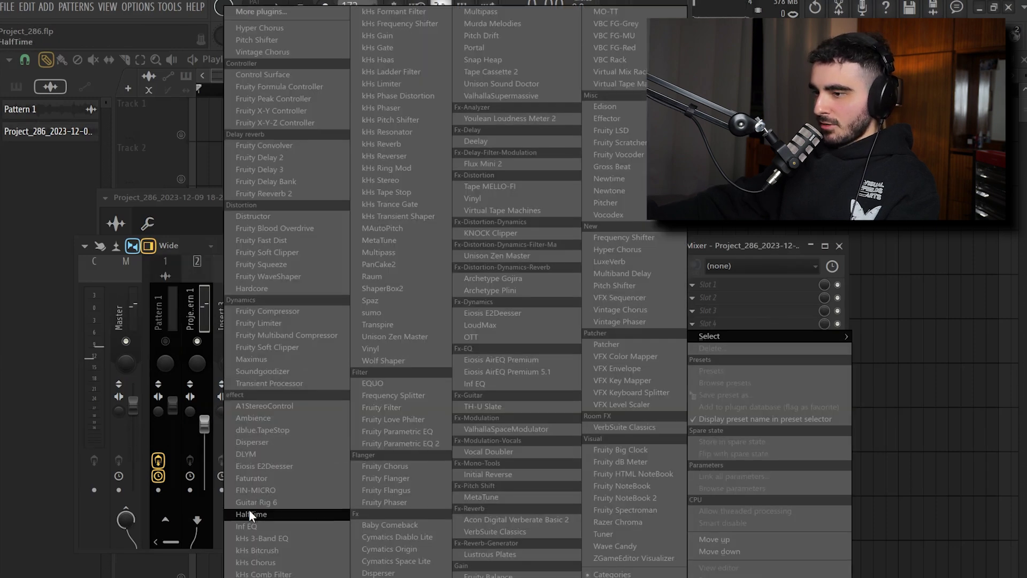
Load FIN-MICRO in slot 4 of the rendered clip's mixer track and adjust its Amount on the Infinity preset.
left_click(252, 490)
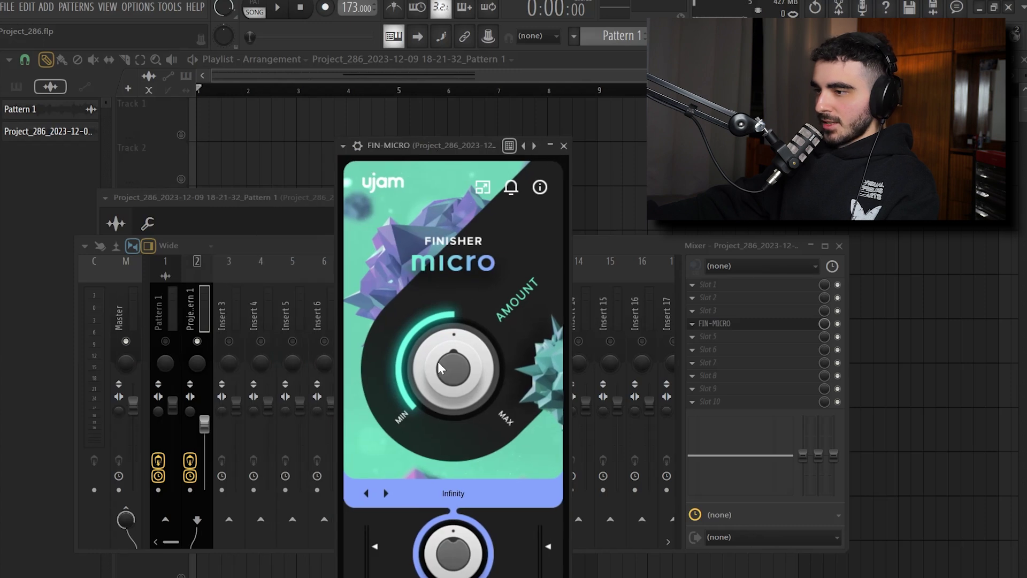
key("space")
left_click_drag(437, 361, 430, 348)
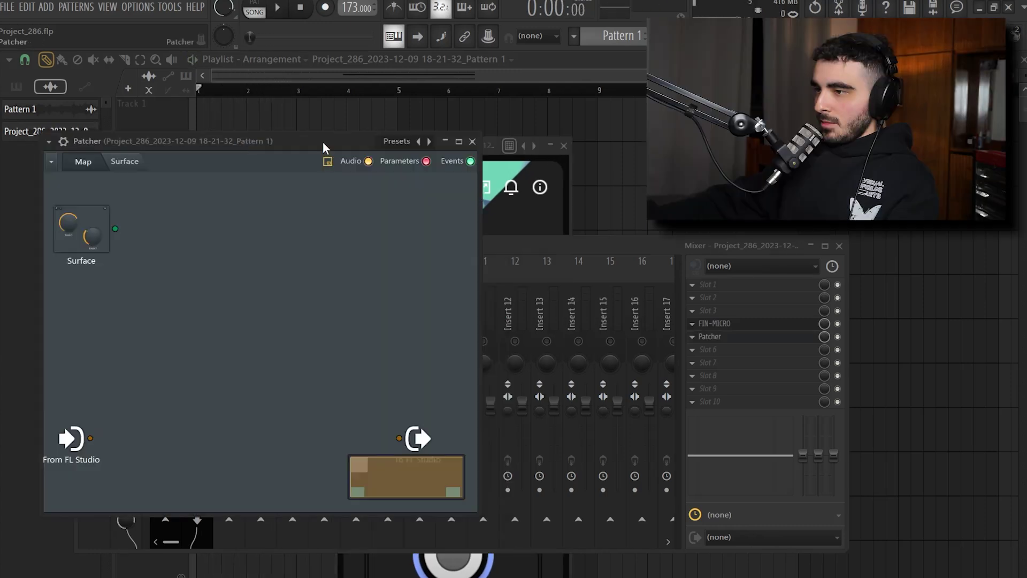
Load Patcher's 1K AutoPan preset on the rendered clip's mixer track and place Baby Comeback between FIN-MICRO and Patcher.
left_click_drag(323, 141, 442, 138)
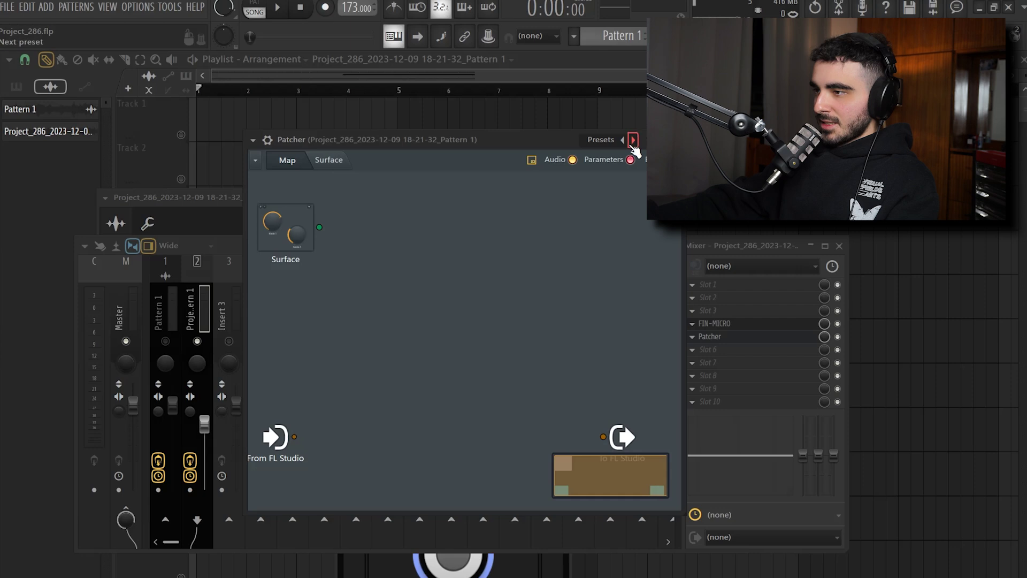
left_click(633, 141)
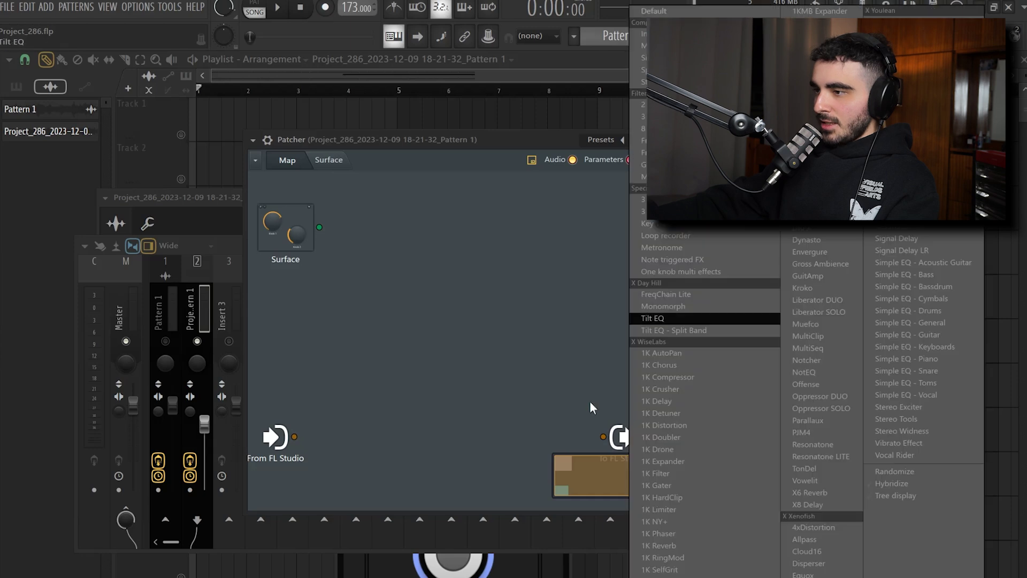
left_click(662, 353)
key("space")
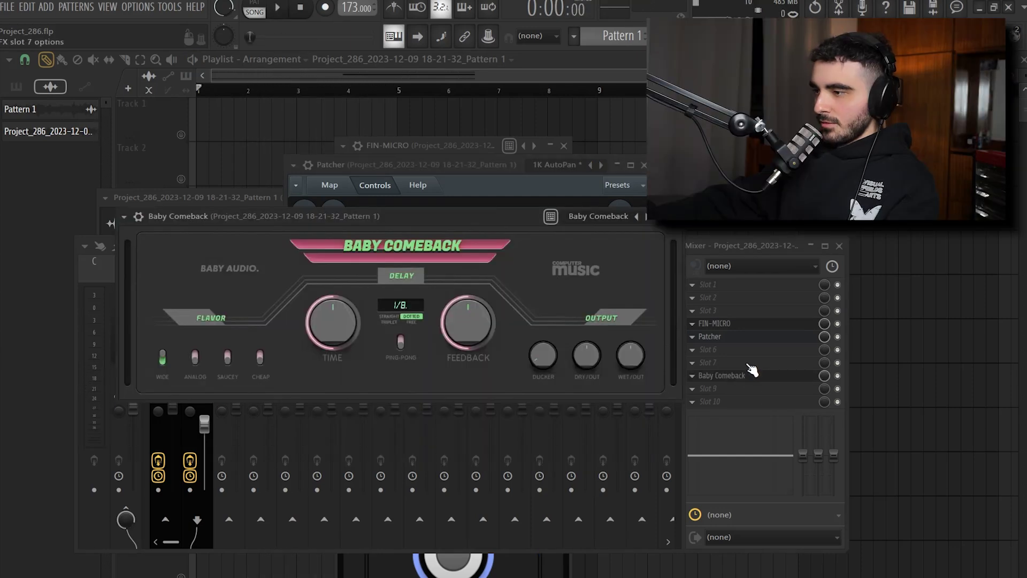
left_click_drag(750, 366, 749, 353)
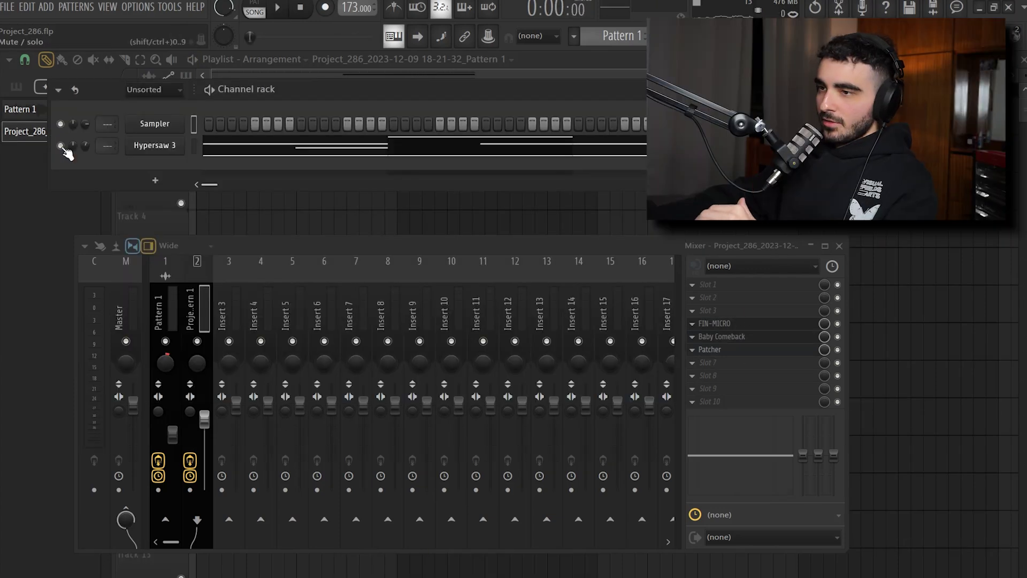
Add a Hypersaw channel below Hypersaw 3 and go through its first delay and reverb settings.
left_click(148, 185)
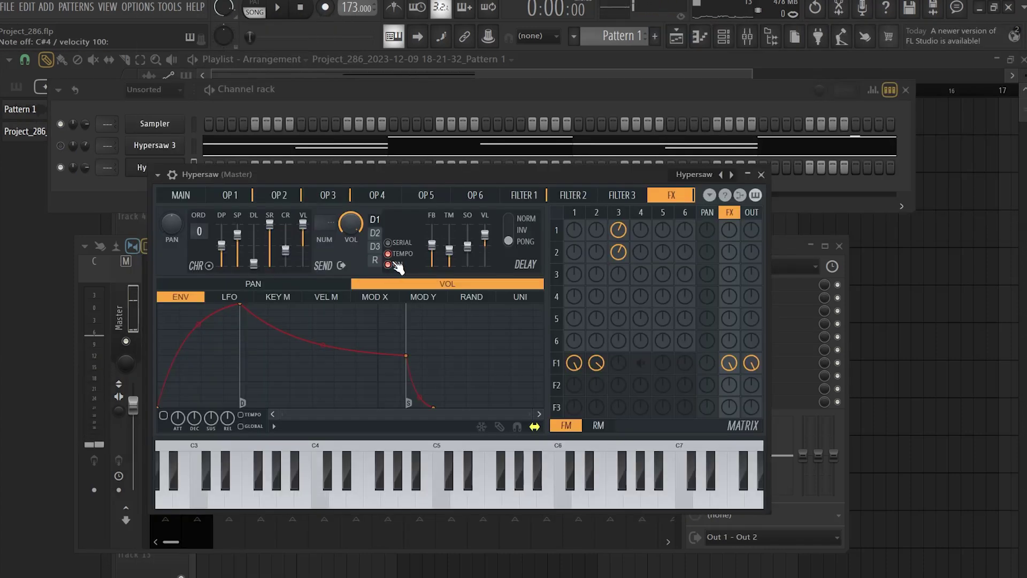
left_click(375, 260)
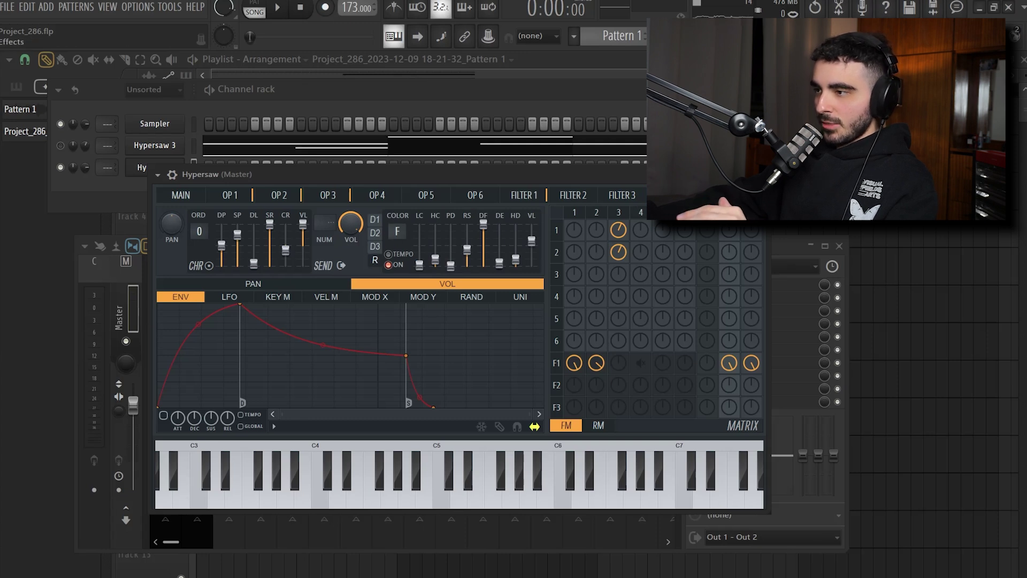
left_click(375, 219)
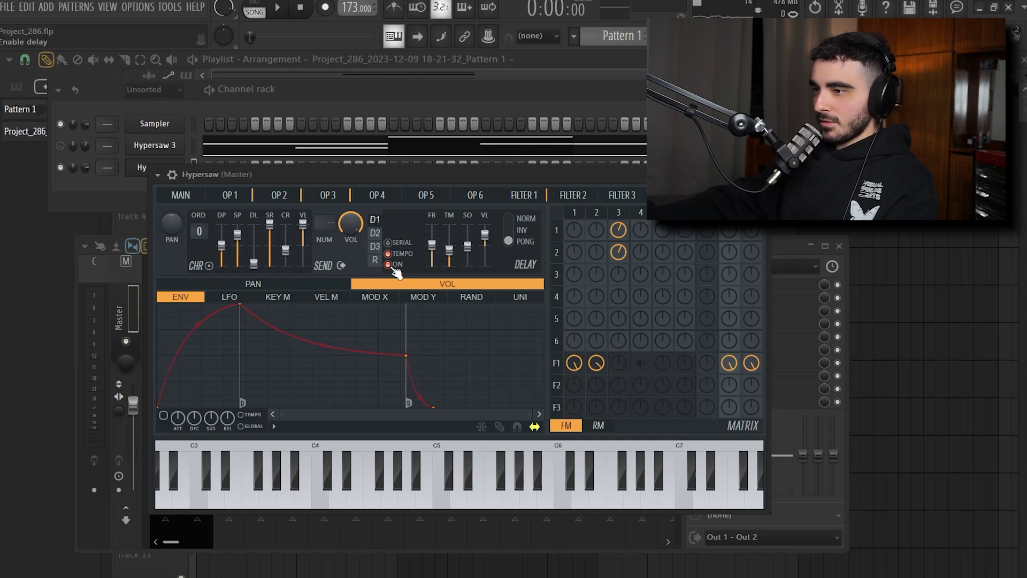
left_click(375, 260)
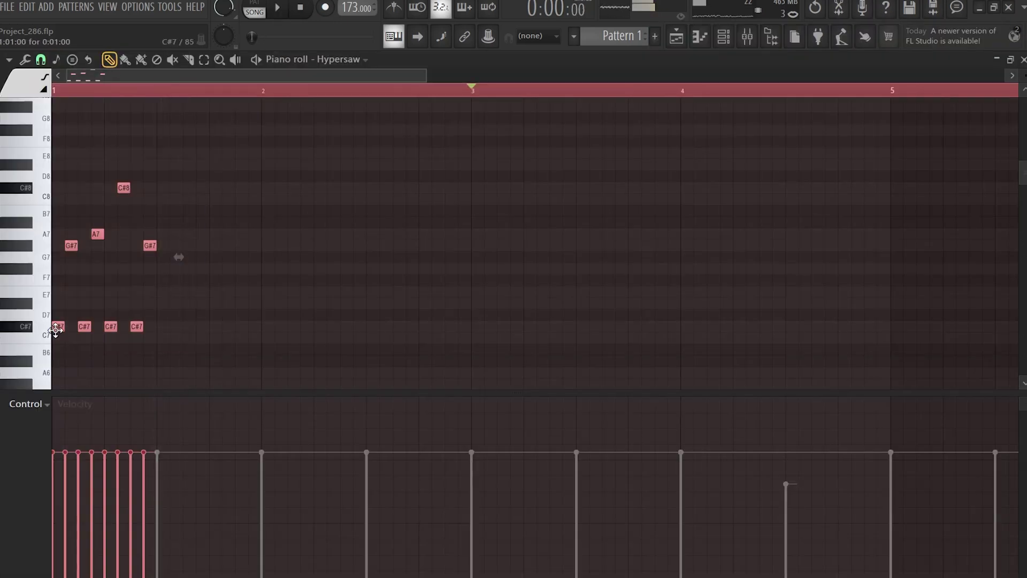
Extend the C#7, G#7, A7 and C#8 arpeggio to a full bar and duplicate it to fill bars 1 to 4.
key("space")
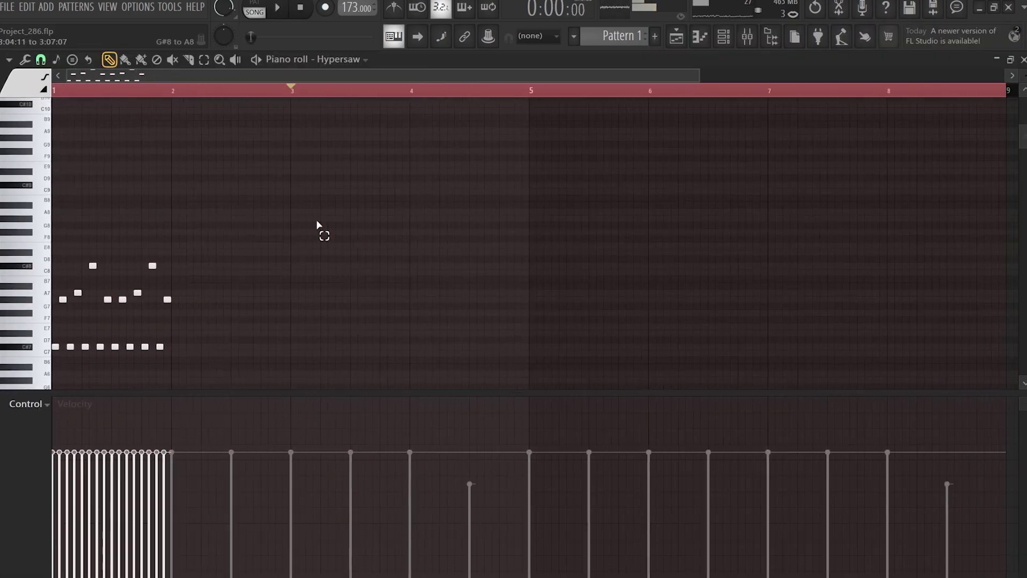
key("ctrl+a")
scroll(803, 76, "down", 1)
scroll(794, 91, "down", 3)
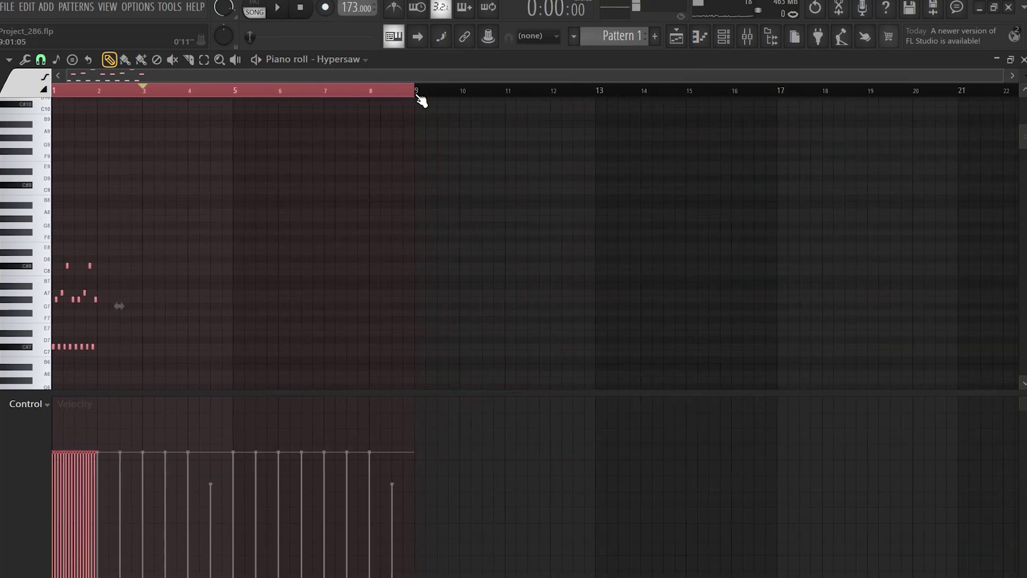
key("ctrl+b")
key("ctrl+b")
key("ctrl+b")
Transpose the arpeggio notes in bar 4 up one octave.
scroll(174, 243, "up", 5)
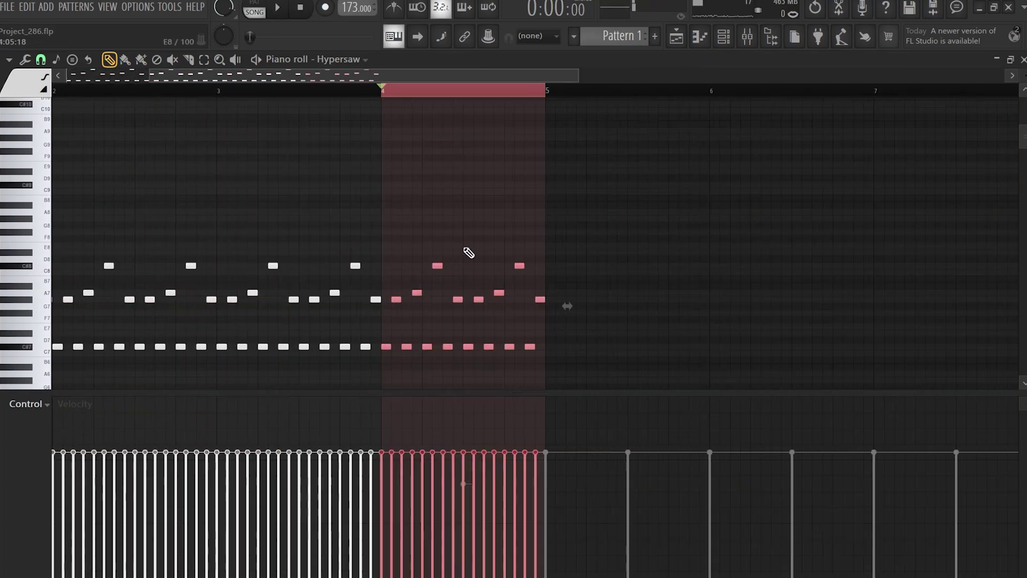
left_click_drag(713, 210, 407, 360)
key("ctrl+Up")
Slightly lower the velocity of all the Hypersaw arpeggio notes while playing the pattern.
key("ctrl+a")
scroll(576, 316, "down", 4)
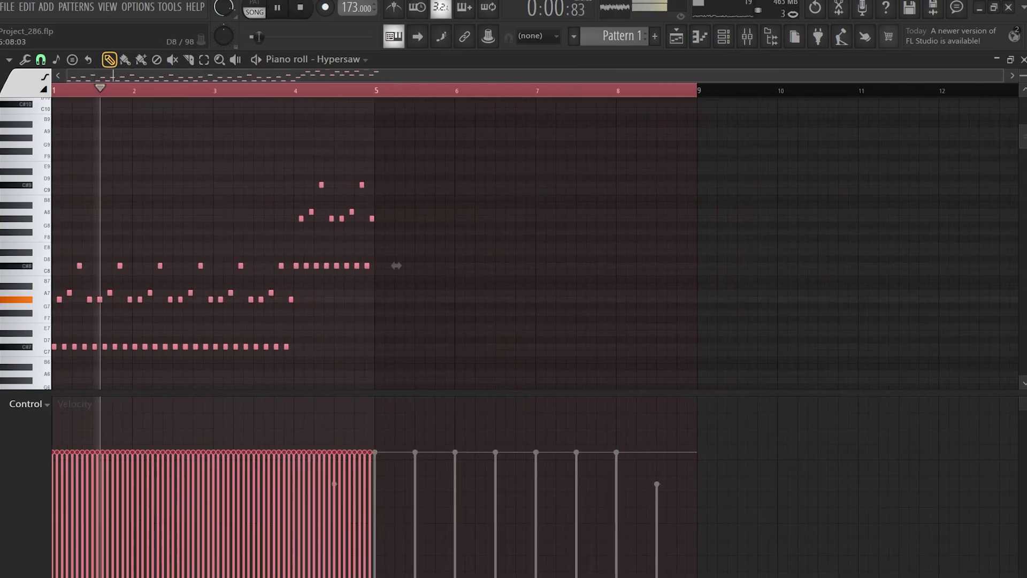
scroll(444, 194, "down", 3)
scroll(123, 276, "down", 2)
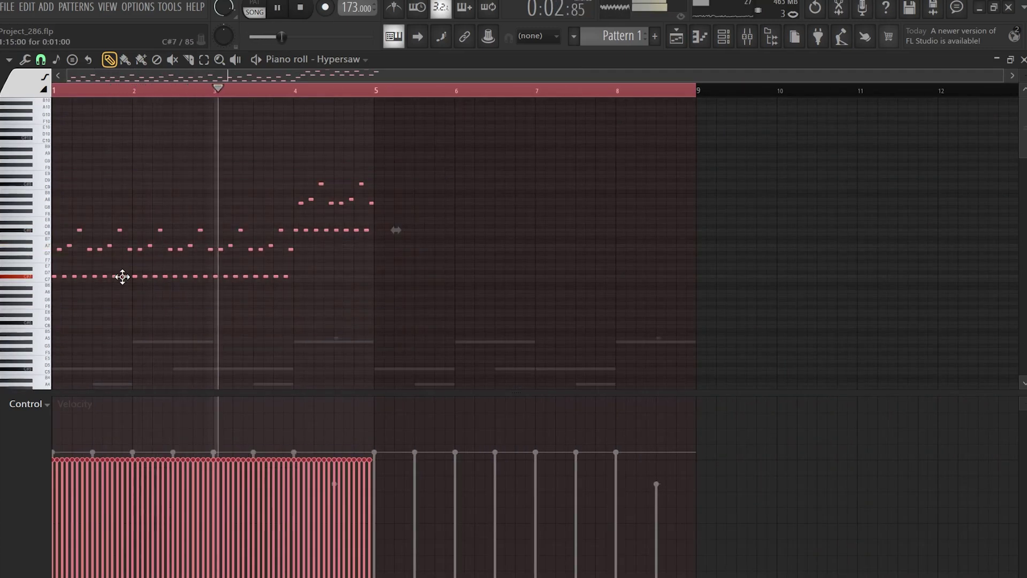
scroll(207, 314, "up", 2)
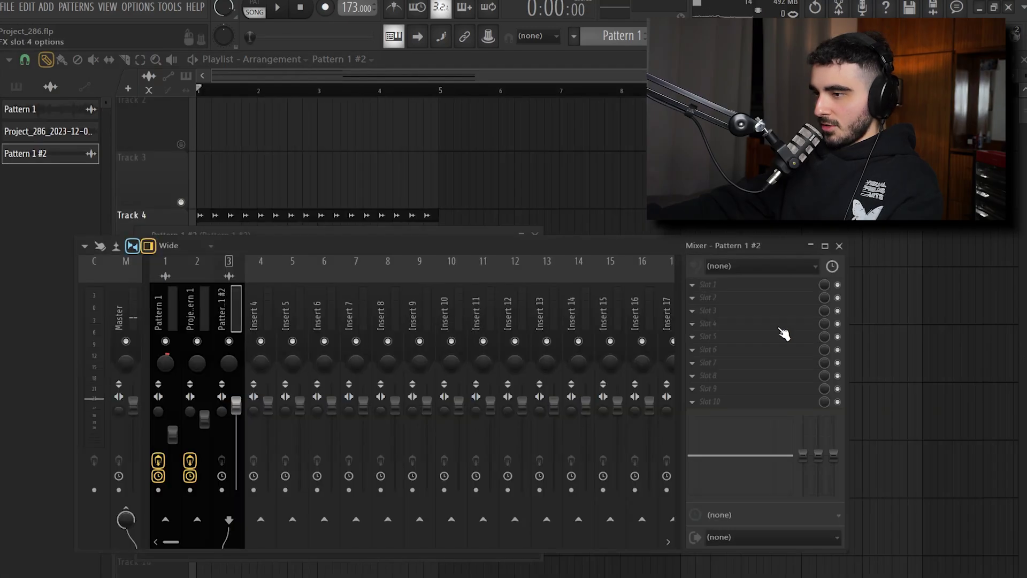
Load Flux Mini 2 and Fruity Reeverb 2 on the Pattern 1 #2 mixer track and adjust its low-shelf EQ level.
left_click(782, 331)
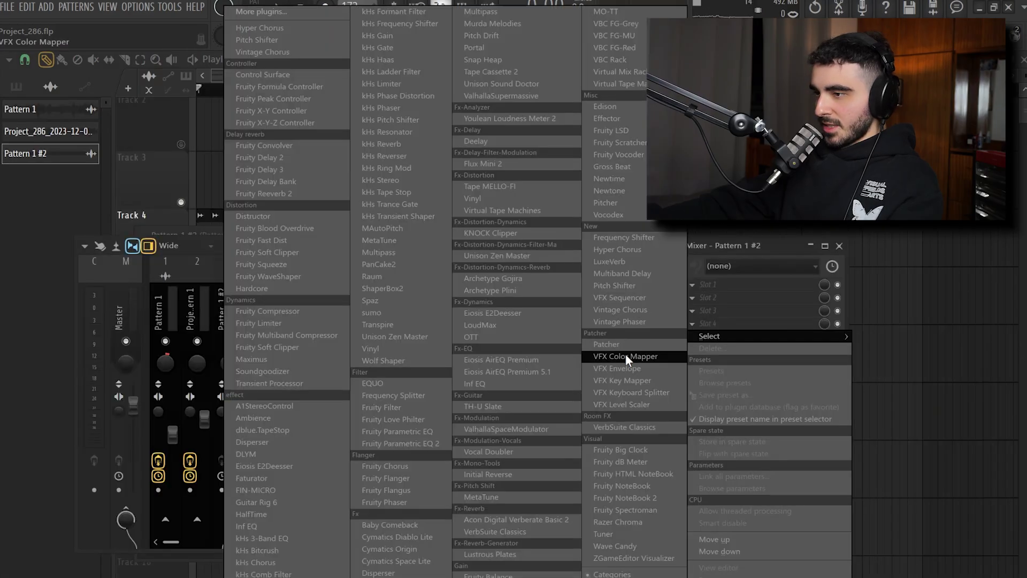
left_click(503, 164)
left_click(381, 217)
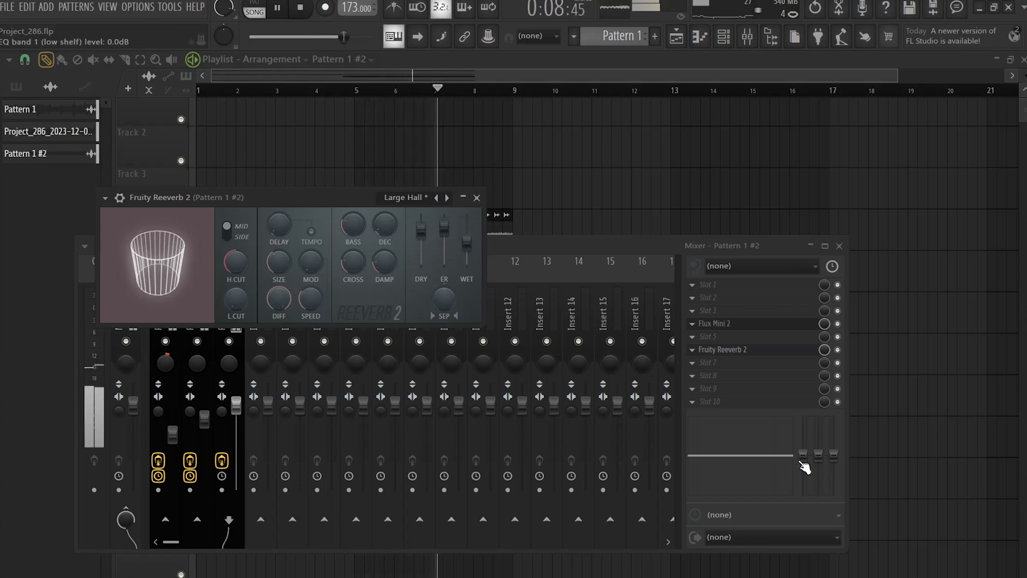
left_click_drag(804, 467, 707, 474)
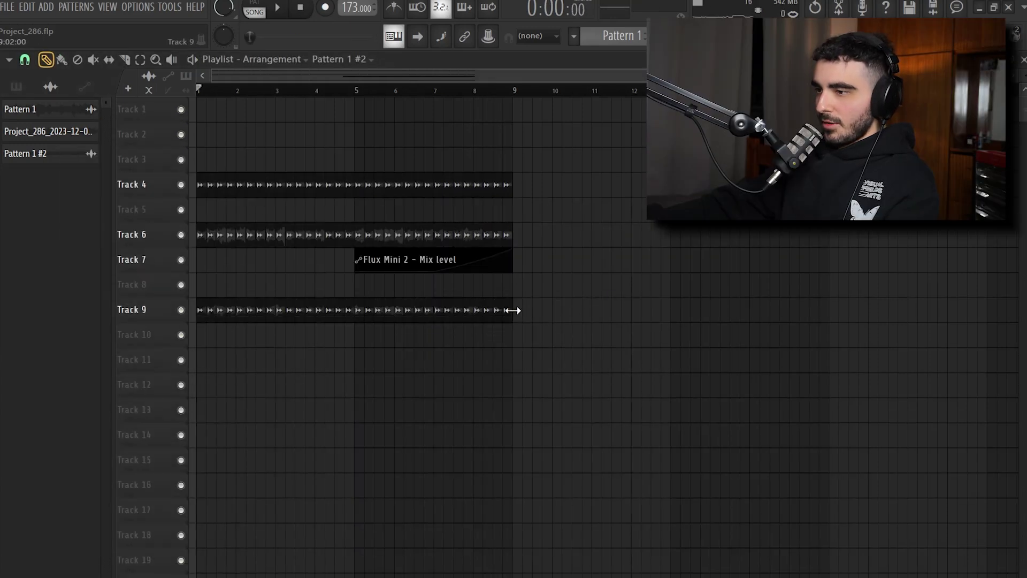
Select the Track 9 clips in the playlist and move them up closer to the other melody layers.
left_click_drag(602, 345, 197, 274)
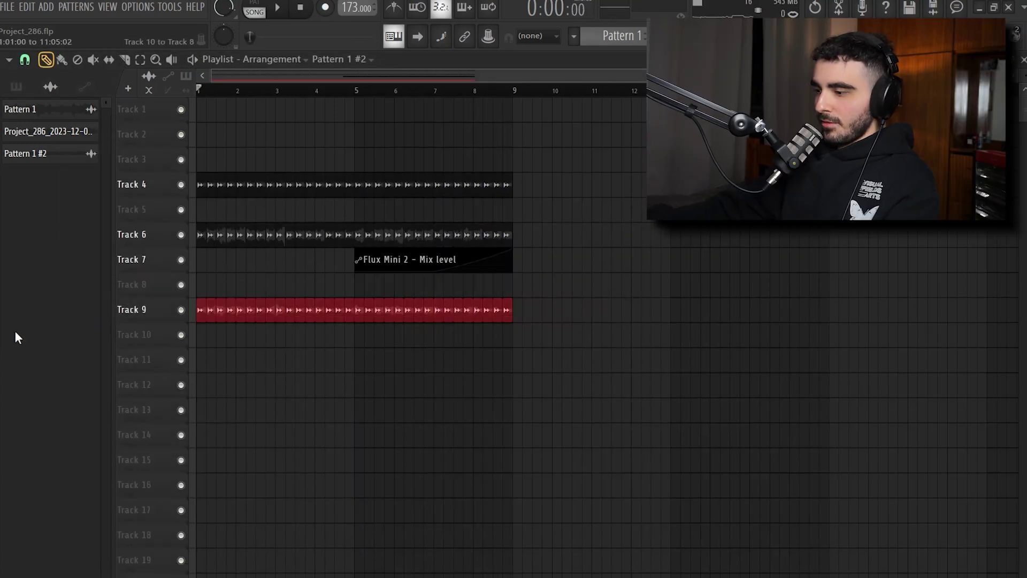
key("shift+Down")
key("shift+Up")
key("shift+Up")
key("shift+Up")
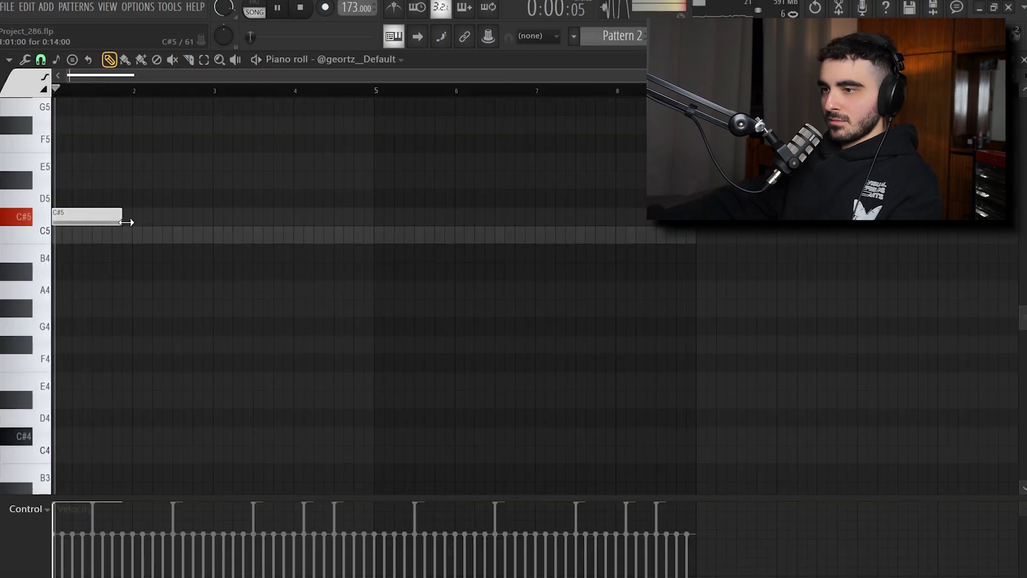
Lay out three consecutive C#5 notes from bar 1 in the geortz__Default channel, lasting 14, 6 and 4 steps.
mouse_move(127, 223)
left_mouse_down()
mouse_move(114, 222)
mouse_move(158, 222)
left_mouse_up()
left_click(115, 223)
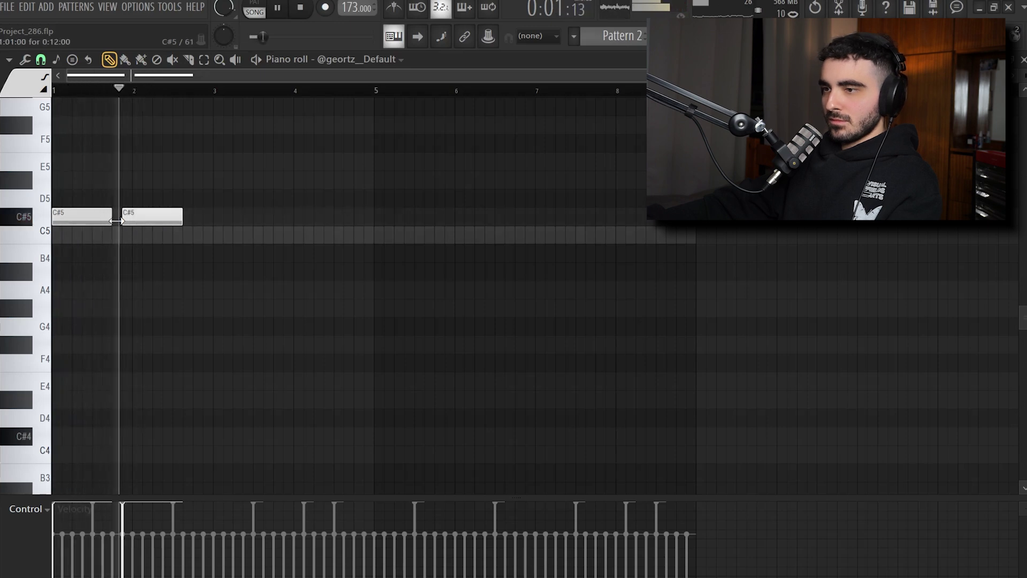
key("space")
mouse_move(181, 223)
left_mouse_down()
mouse_move(160, 222)
mouse_move(174, 219)
left_mouse_up()
left_click(160, 222)
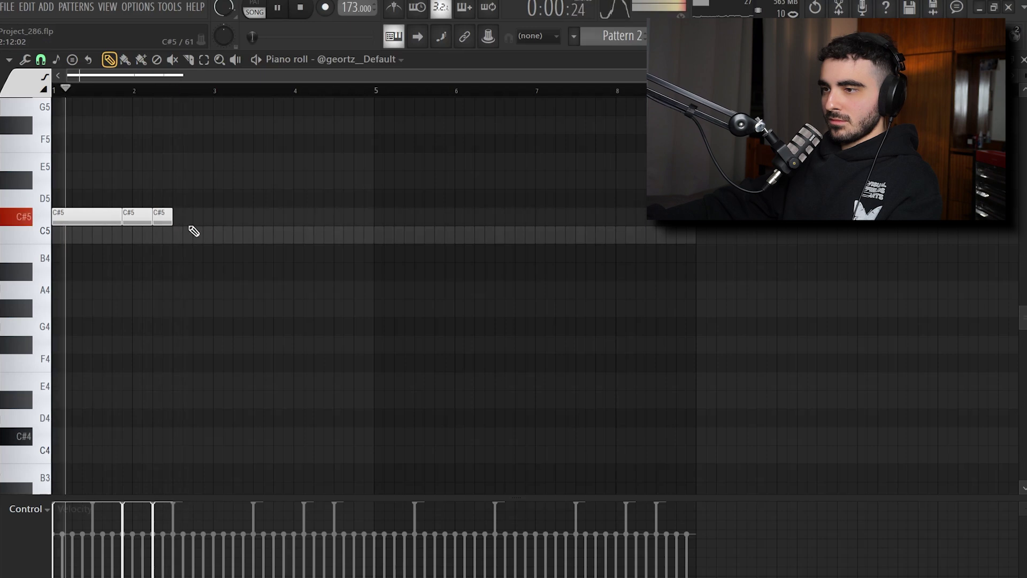
Duplicate the three-note C#5 phrase to start at bar 3 and delete the last note of the copy.
key("ctrl+a")
left_click_drag(73, 220, 235, 221)
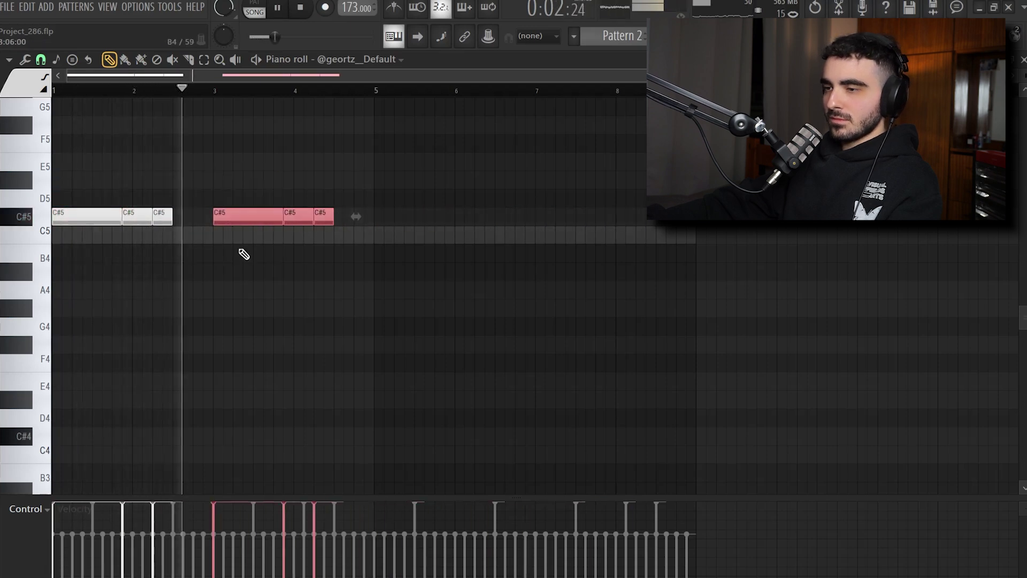
key("ctrl+d")
left_click_drag(303, 298, 303, 349)
scroll(262, 316, "up", 3)
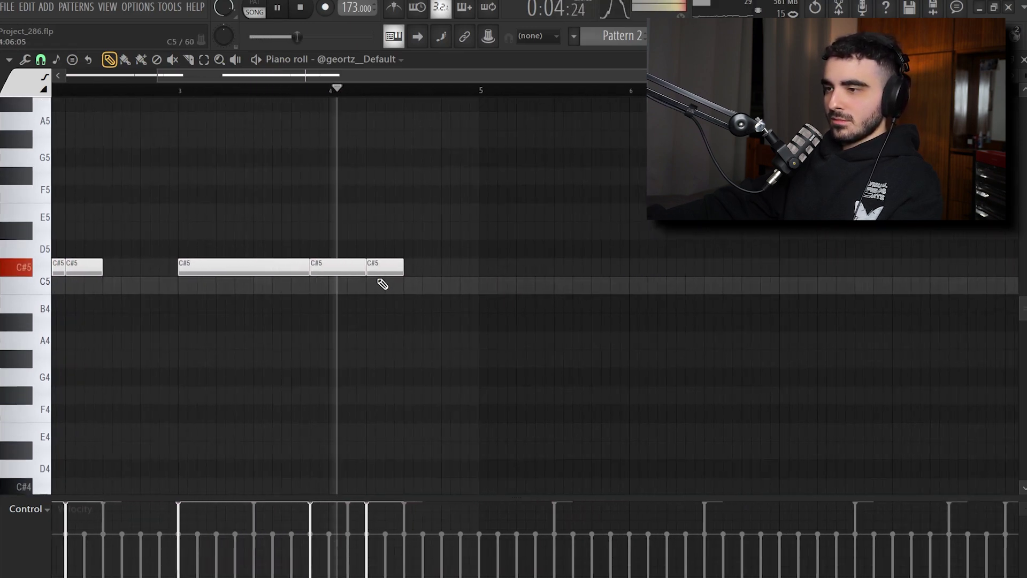
right_click(392, 267)
key("space")
key("space")
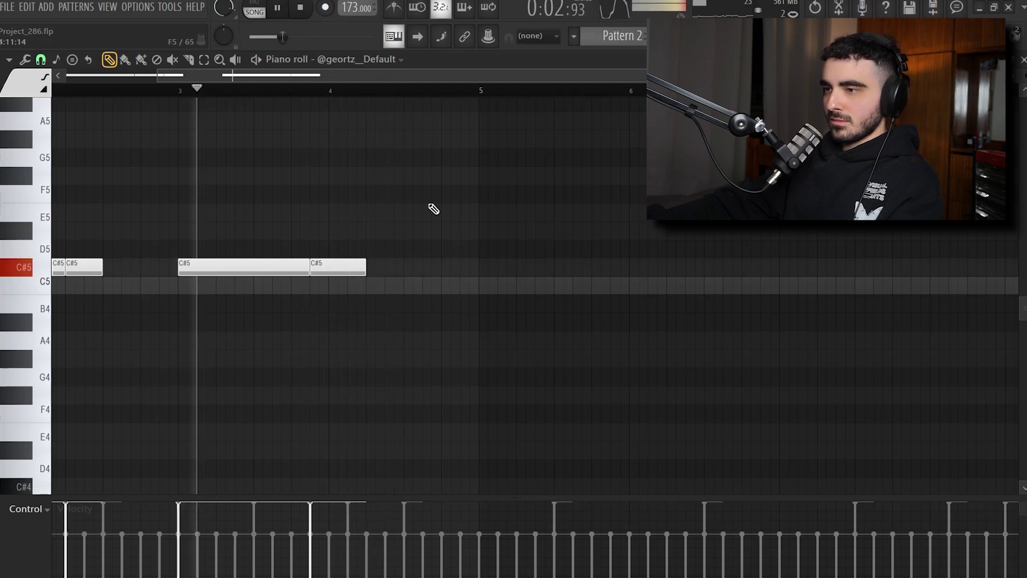
Shorten bar 3's first note to 12 steps and fill the gap with a C#5 roll of rising velocity.
left_click(280, 266)
left_click(294, 300)
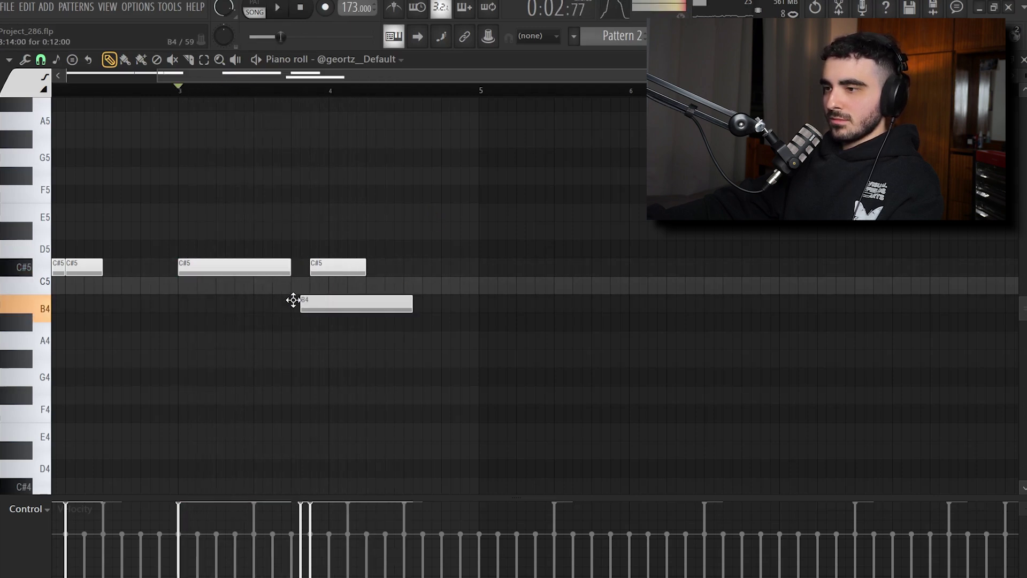
left_click_drag(320, 299, 319, 289)
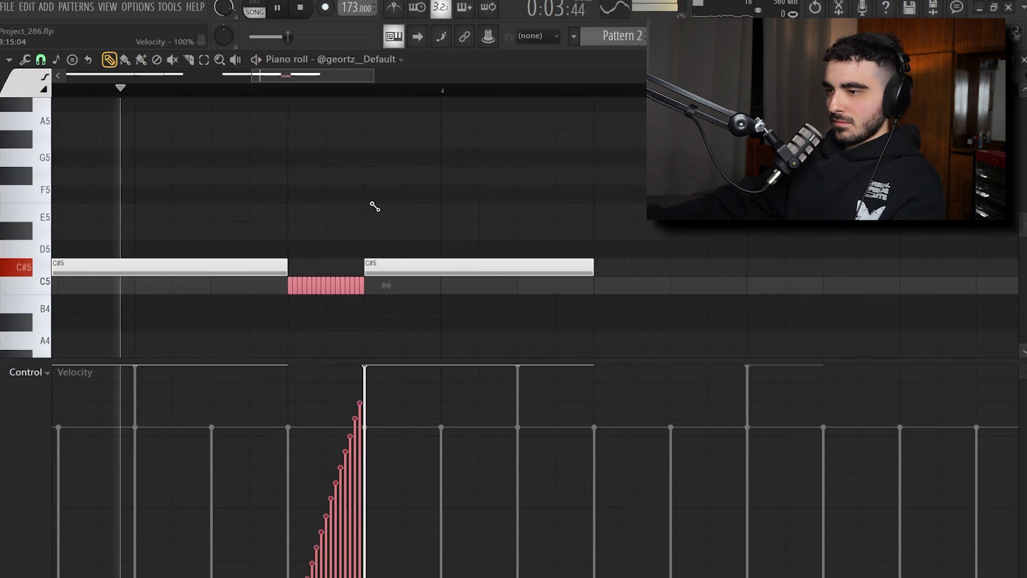
key("space")
left_click_drag(317, 285, 317, 267)
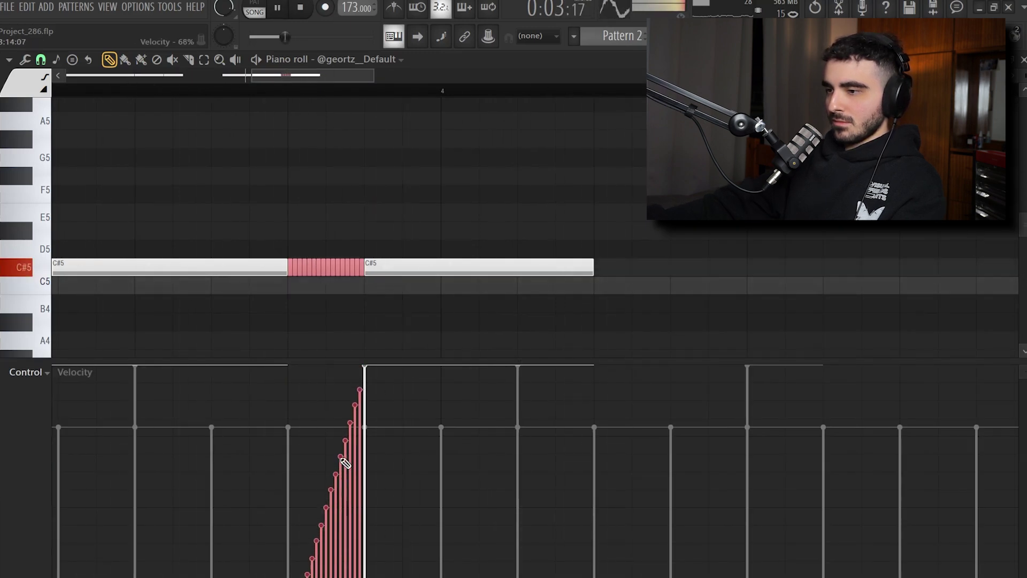
left_click_drag(297, 577, 360, 390)
key("space")
Replace the C#5 note after the roll with a 12-step C#5 note and play it back.
right_click(407, 270)
key("space")
left_click(404, 270)
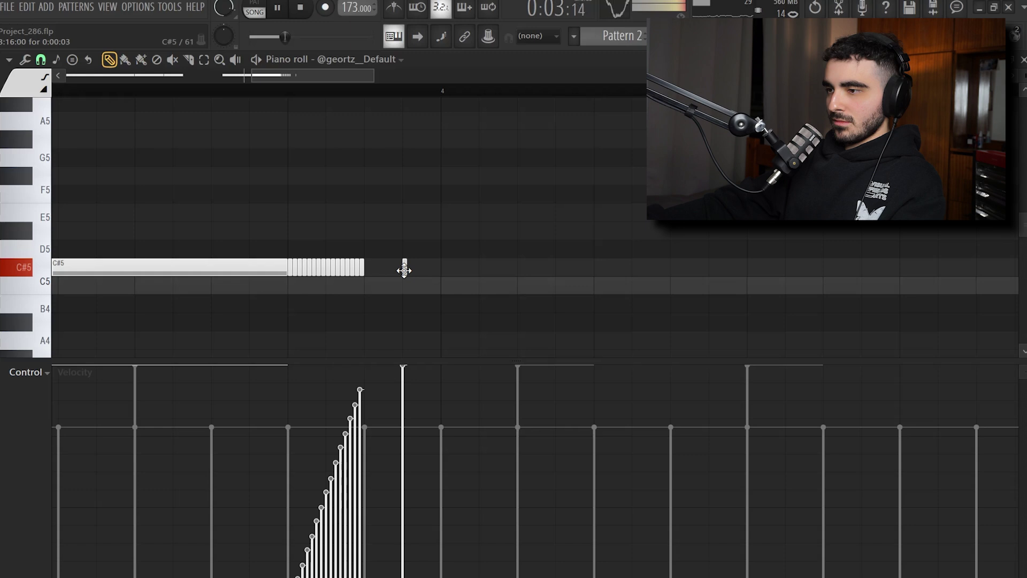
right_click(404, 271)
left_click(229, 273)
left_click_drag(450, 267, 378, 266)
key("space")
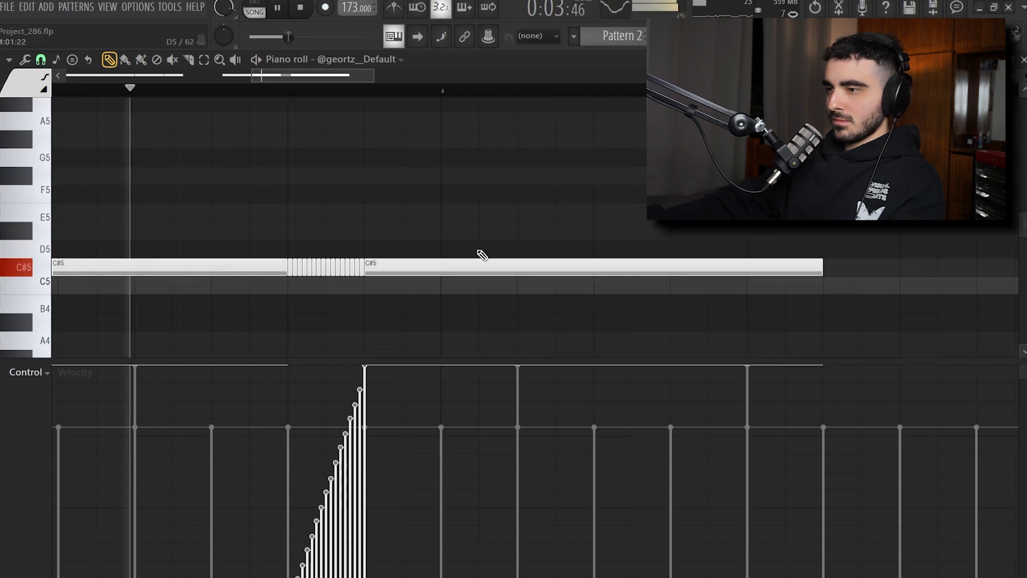
Shorten the C#5 note after the roll to six steps and follow it with a four-step C#5 note.
left_click_drag(668, 227, 679, 319)
left_click_drag(823, 266, 605, 289)
key("space")
key("space")
left_click(601, 268)
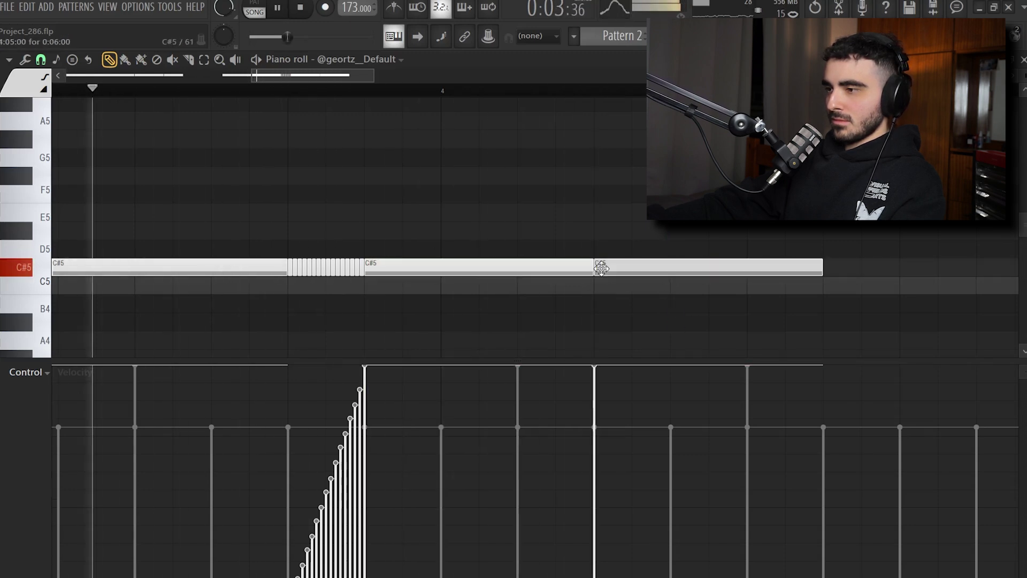
scroll(595, 270, "down", 2)
left_click_drag(635, 242, 463, 286)
scroll(444, 278, "down", 2)
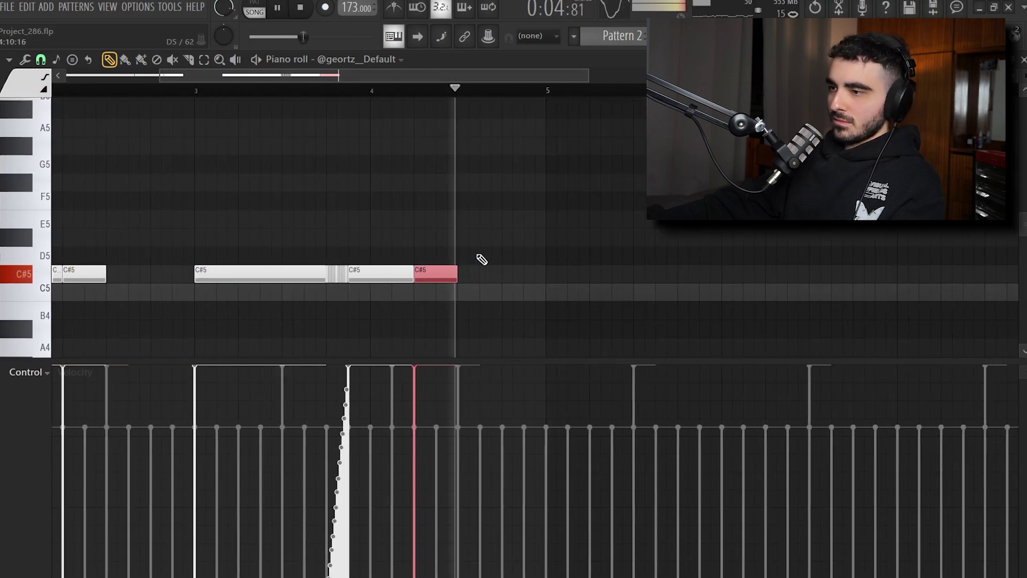
Add a two-step C#5 note at step 11 of bar 4 and transpose it up one octave.
left_click(485, 275)
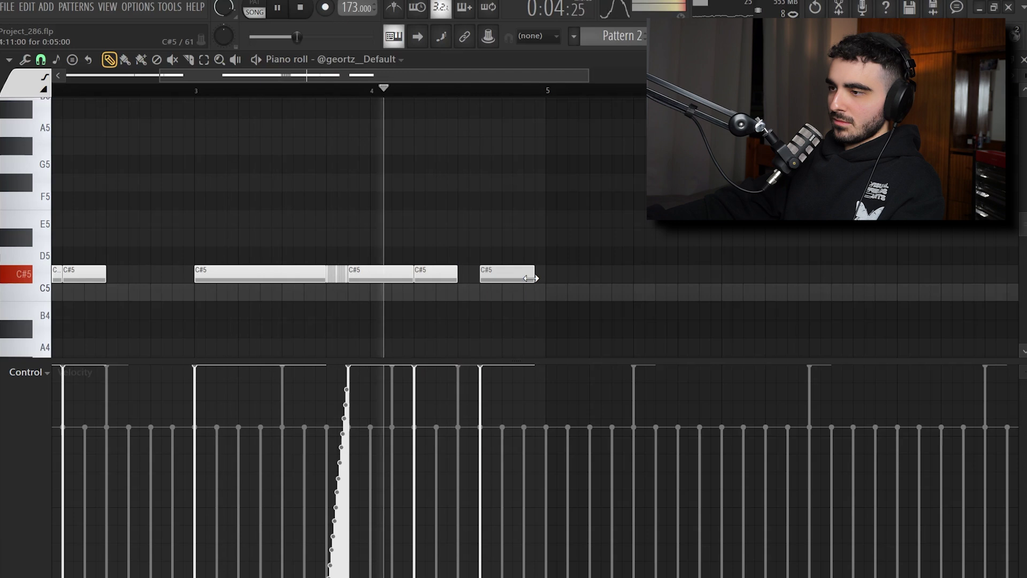
left_click_drag(531, 279, 538, 309)
key("space")
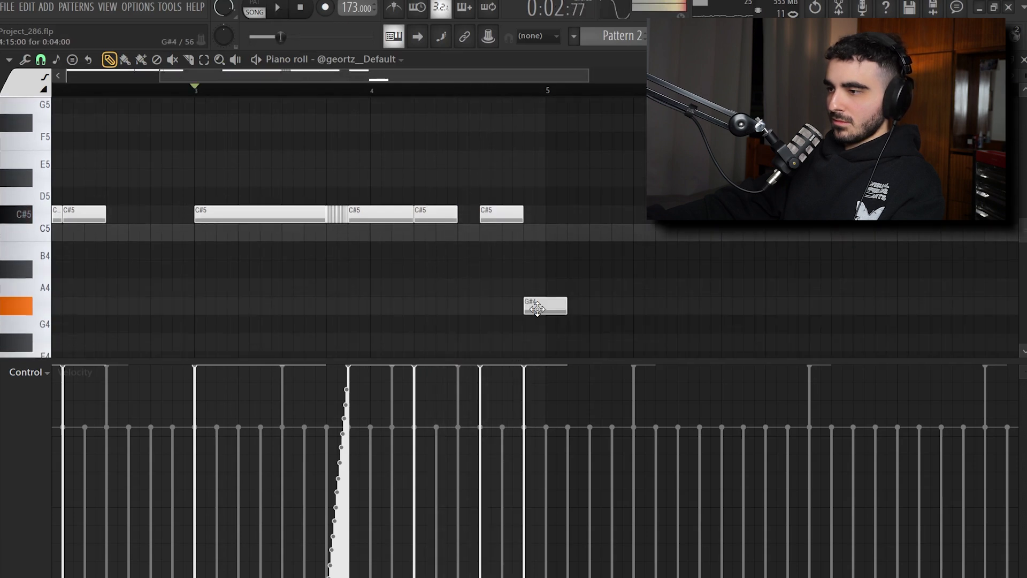
key("space")
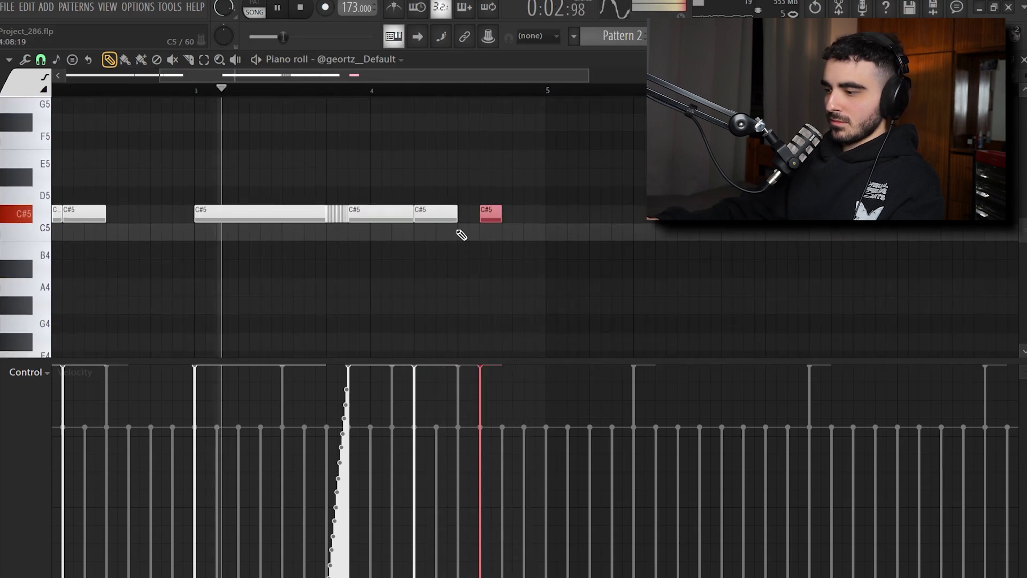
key("ctrl+Up")
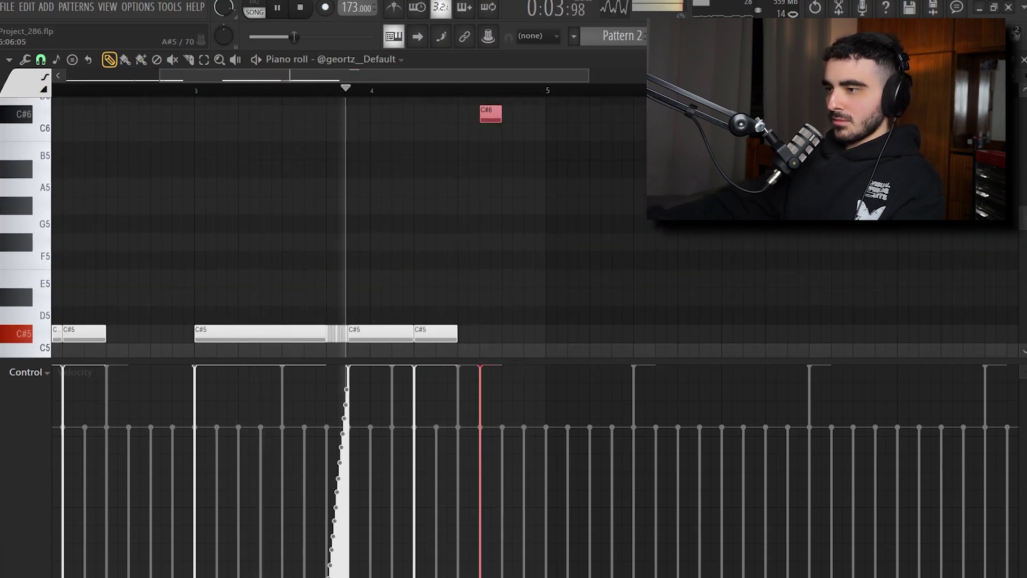
Add a three-step A5 note directly after the C#6 note in bar 4.
left_click_drag(527, 299, 521, 258)
key("space")
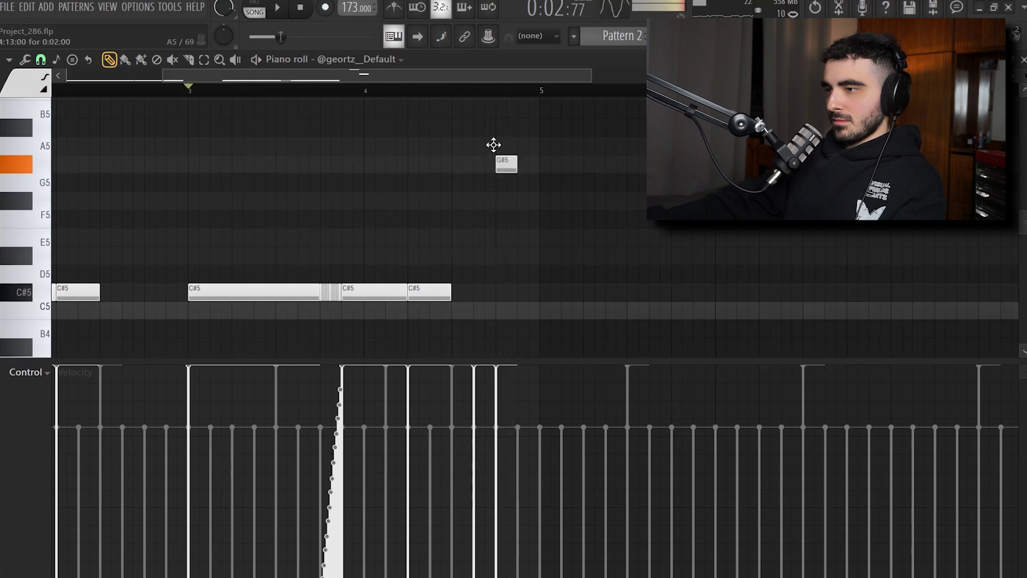
left_click_drag(515, 142, 528, 146)
key("space")
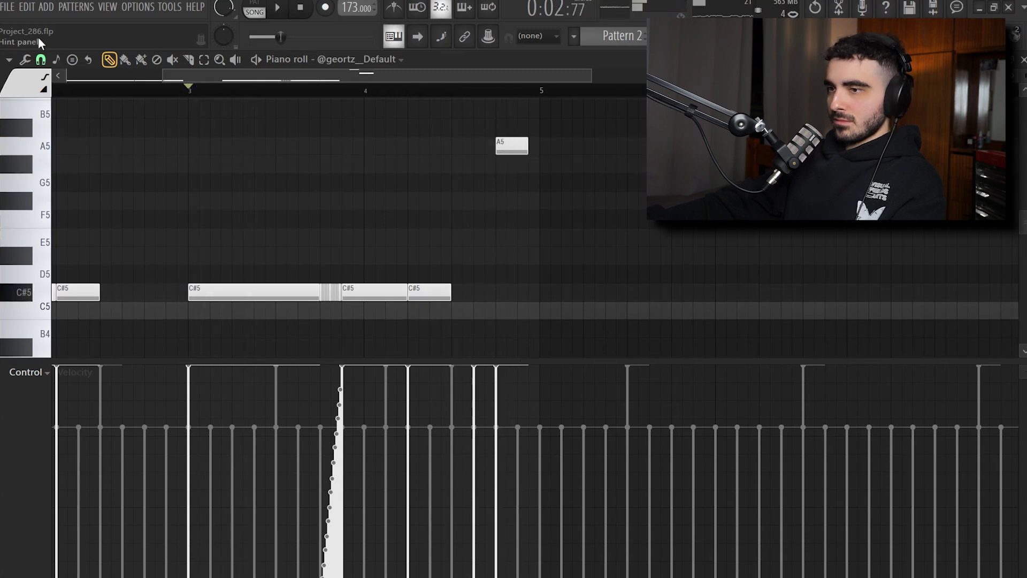
Replace the A5 note with eight half-step A5 notes up to bar 5, with velocities falling towards zero.
left_click(40, 59)
left_click(43, 168)
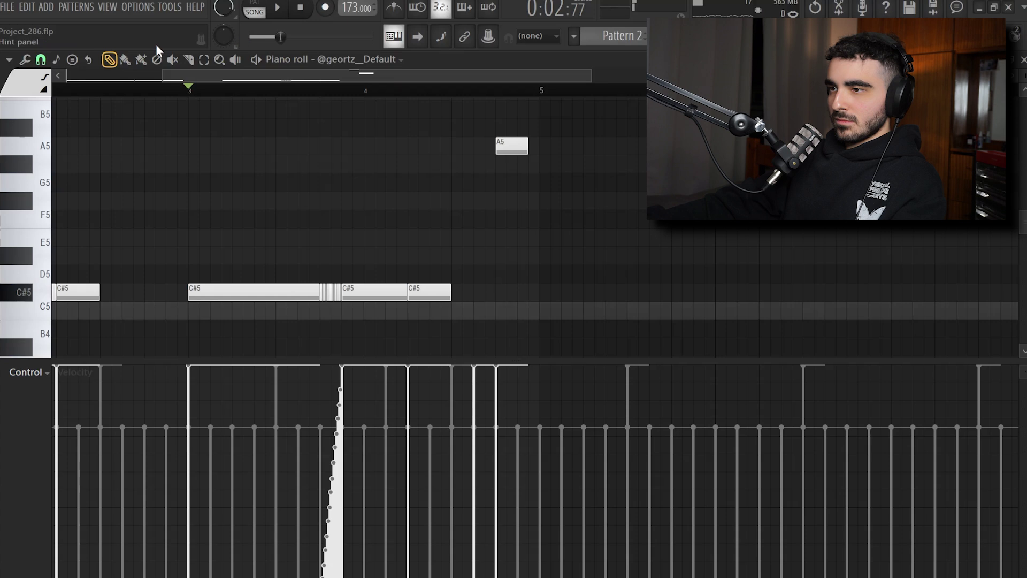
scroll(553, 190, "up", 4)
key("space")
mouse_move(508, 152)
left_mouse_down()
mouse_move(497, 152)
mouse_move(524, 161)
mouse_move(420, 130)
left_mouse_up()
mouse_move(456, 391)
left_mouse_down()
mouse_move(537, 473)
mouse_move(535, 573)
left_mouse_up()
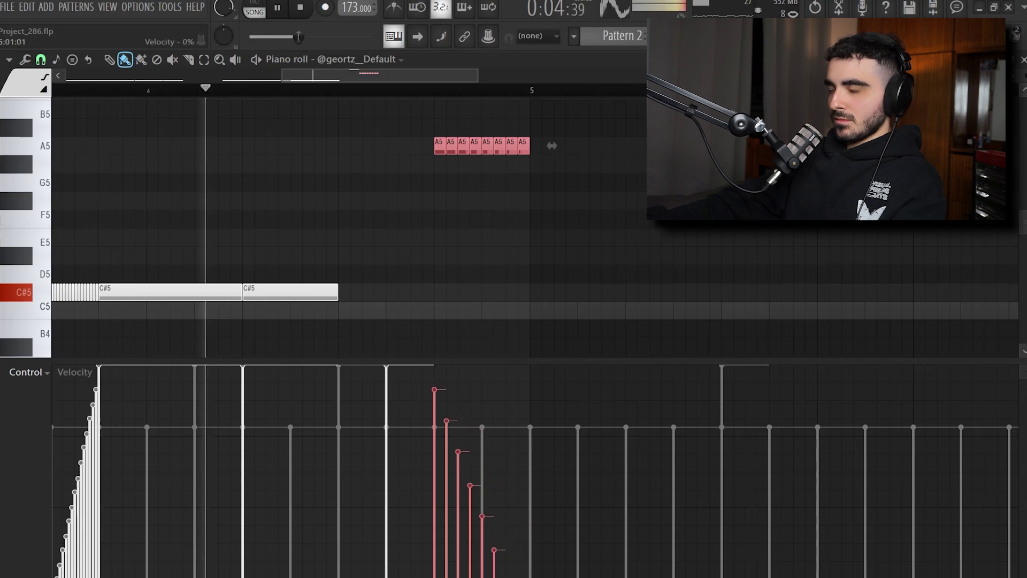
Transpose the A5 roll at the end of bar 4 up two octaves and play it back.
key("space")
scroll(490, 240, "down", 2)
key("ctrl+Up")
key("ctrl+Up")
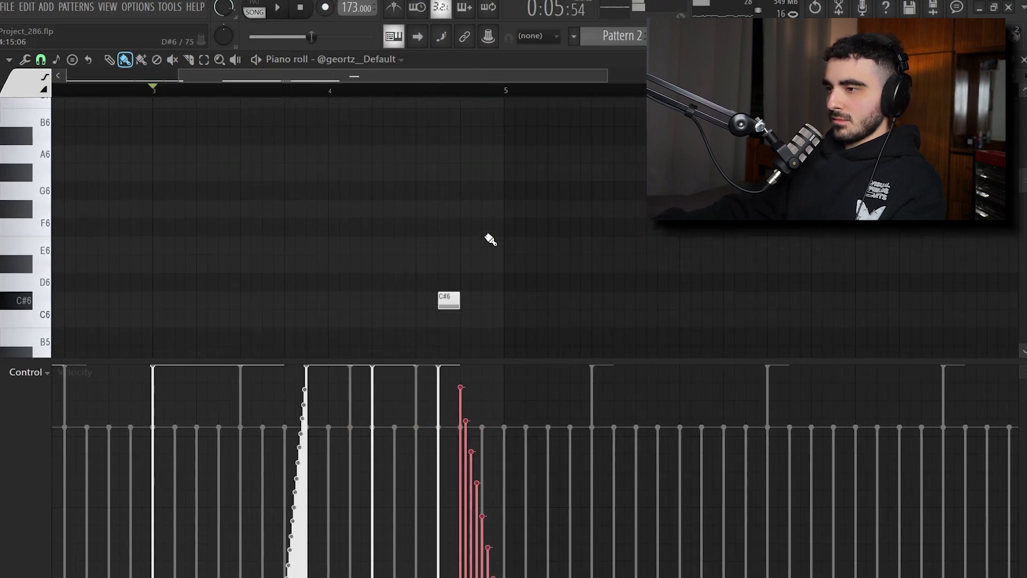
key("space")
Duplicate the four-bar geortz__Default phrase into bars 5 to 8 and play it back.
scroll(423, 225, "down", 2)
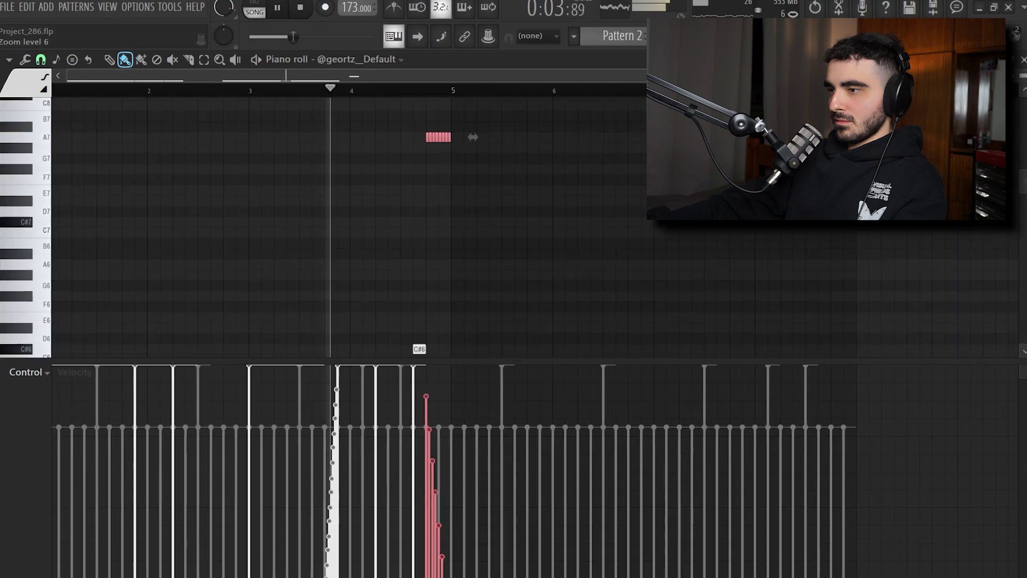
scroll(416, 237, "down", 5)
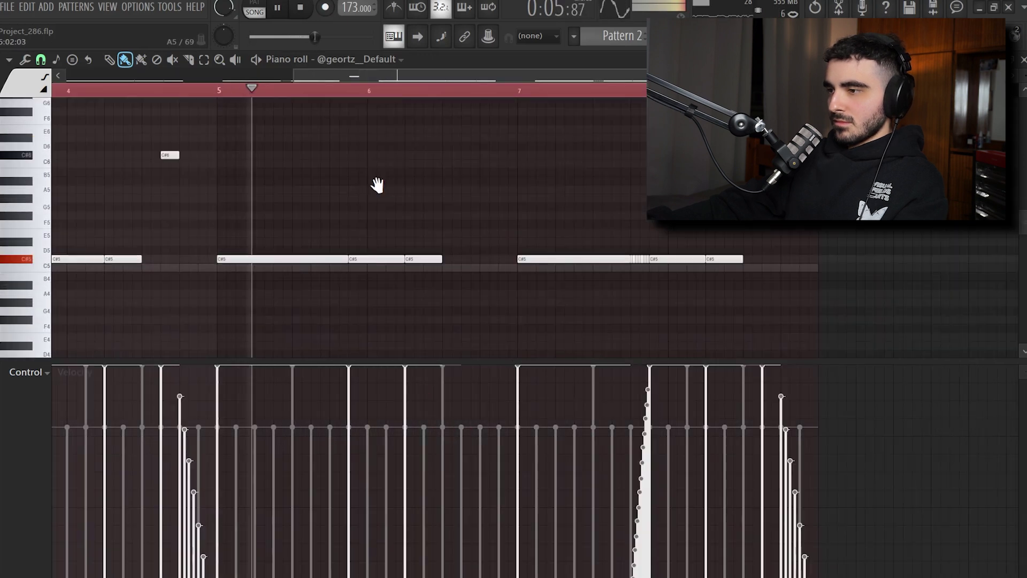
key("space")
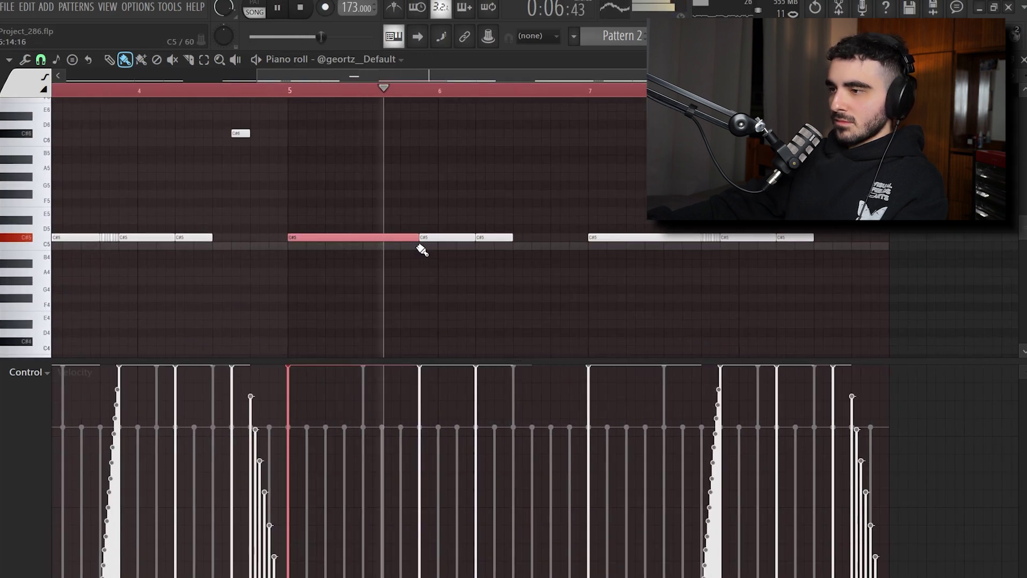
Shorten bar 5's first note to 12 steps, add a two-step C#6 after it, and end bar 6 with four-step C#5 and two-step A6 notes.
left_click_drag(416, 242, 398, 243)
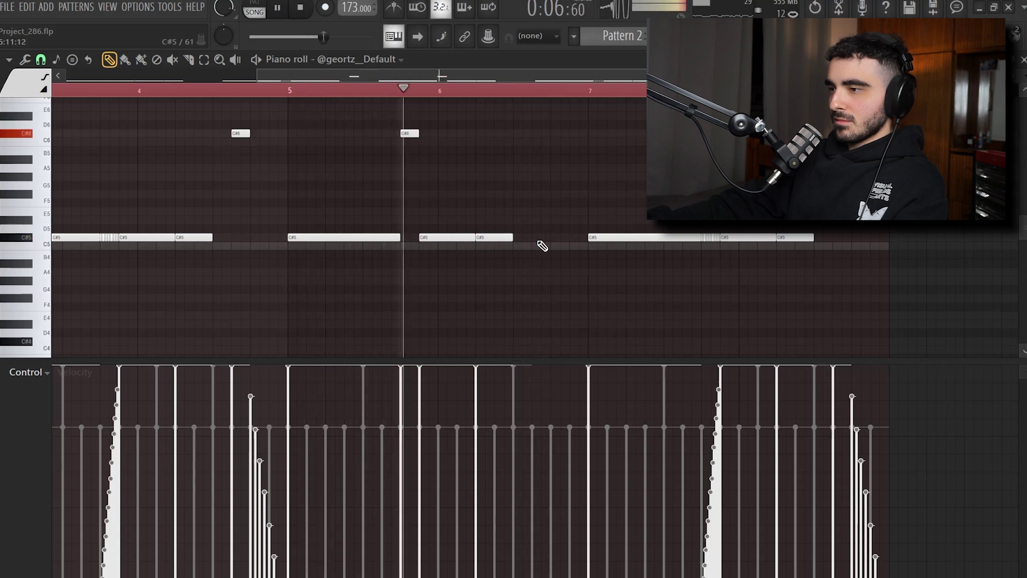
left_click(536, 239)
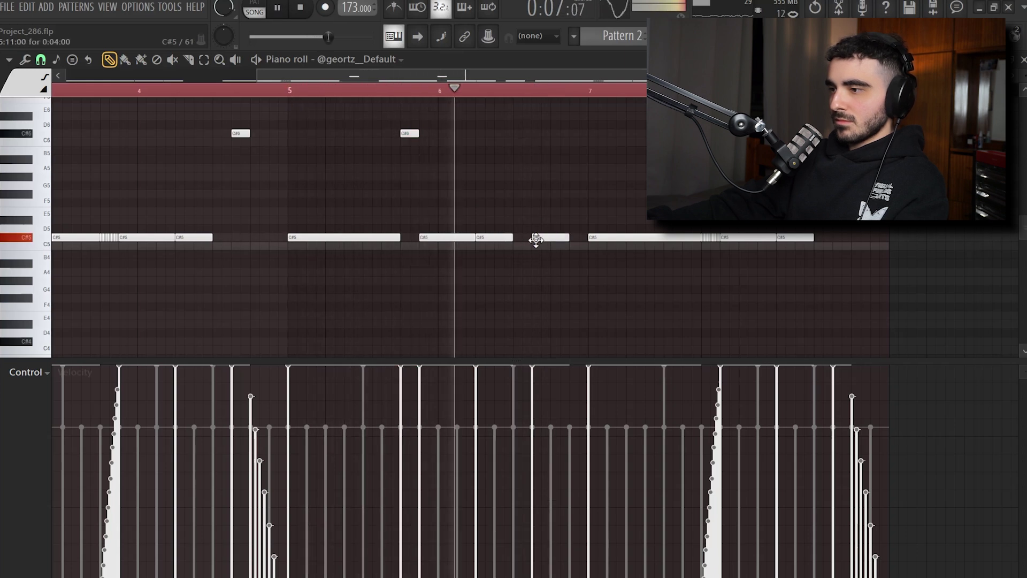
left_click(572, 238)
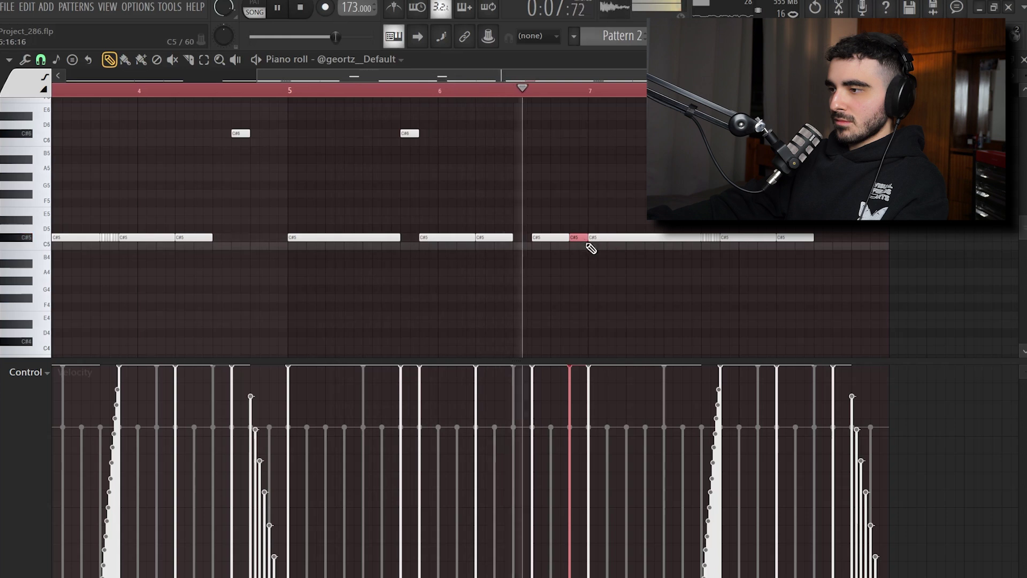
left_click_drag(581, 161, 579, 154)
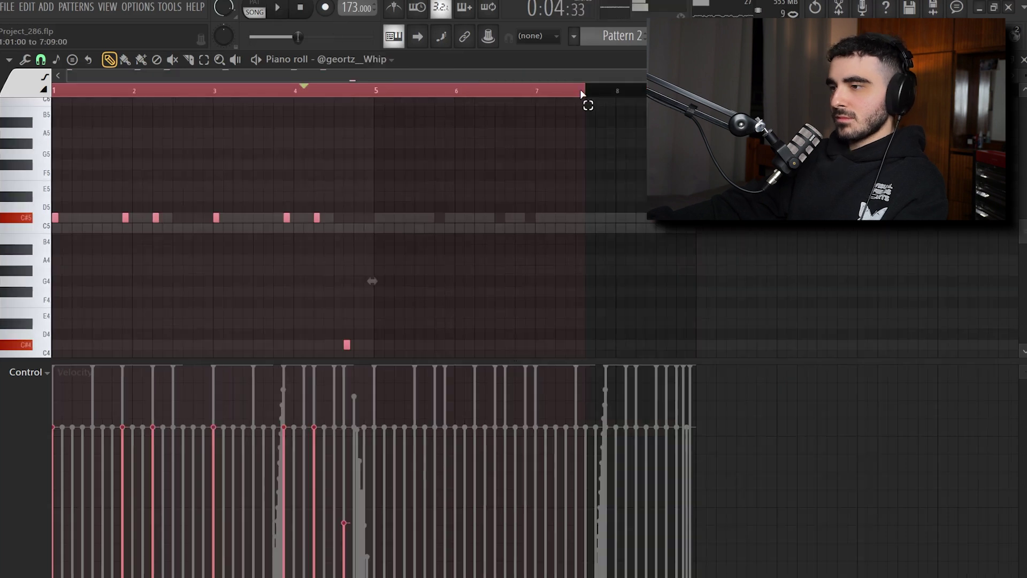
Duplicate the geortz__Whip notes from bars 1 to 4 into bars 5 to 8 and play the pattern.
key("ctrl+b")
key("ctrl+d")
key("space")
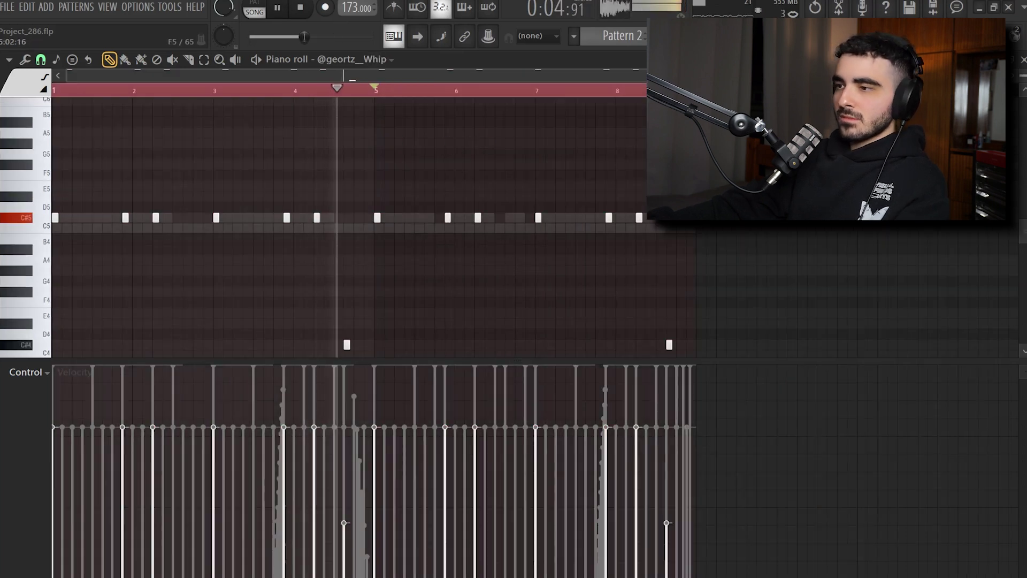
scroll(455, 173, "down", 1)
scroll(484, 286, "up", 2)
scroll(486, 289, "down", 1)
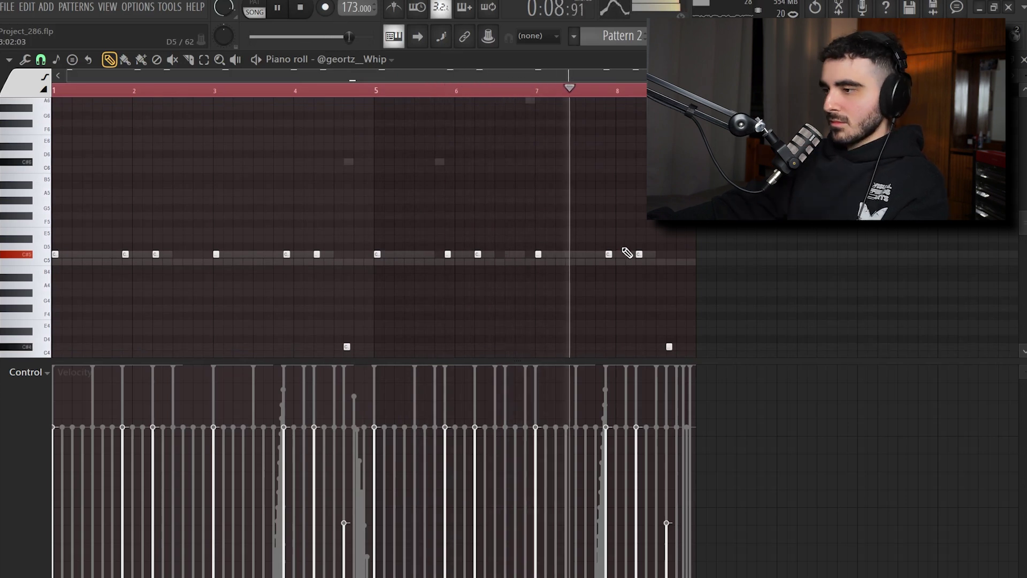
Open the geortz__Boss notes, play the pattern, and add an A4 note after bar 1's C5 hit and a C5 early in bar 2.
scroll(636, 299, "up", 1)
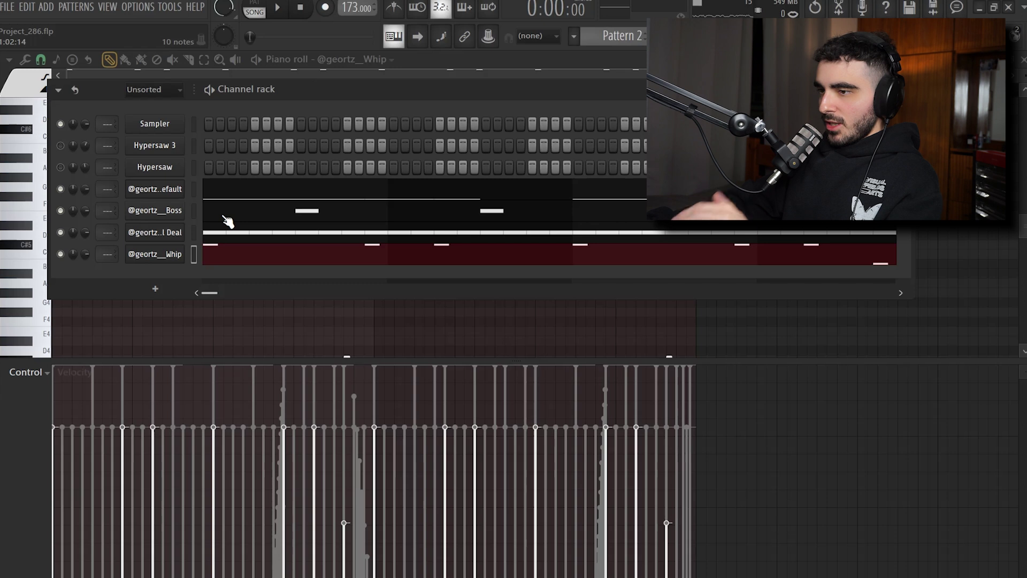
left_click(225, 218)
scroll(468, 204, "down", 1)
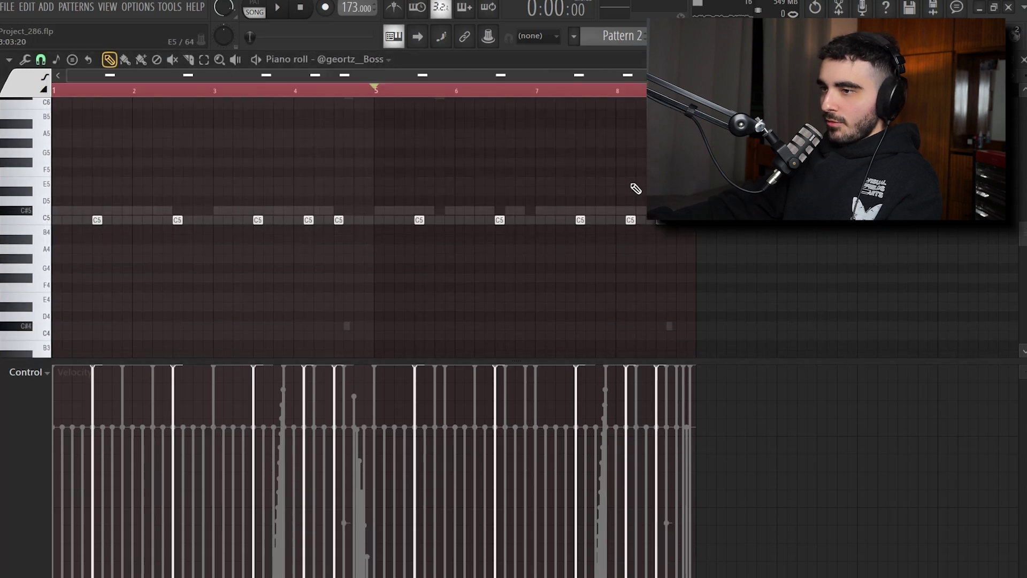
key("space")
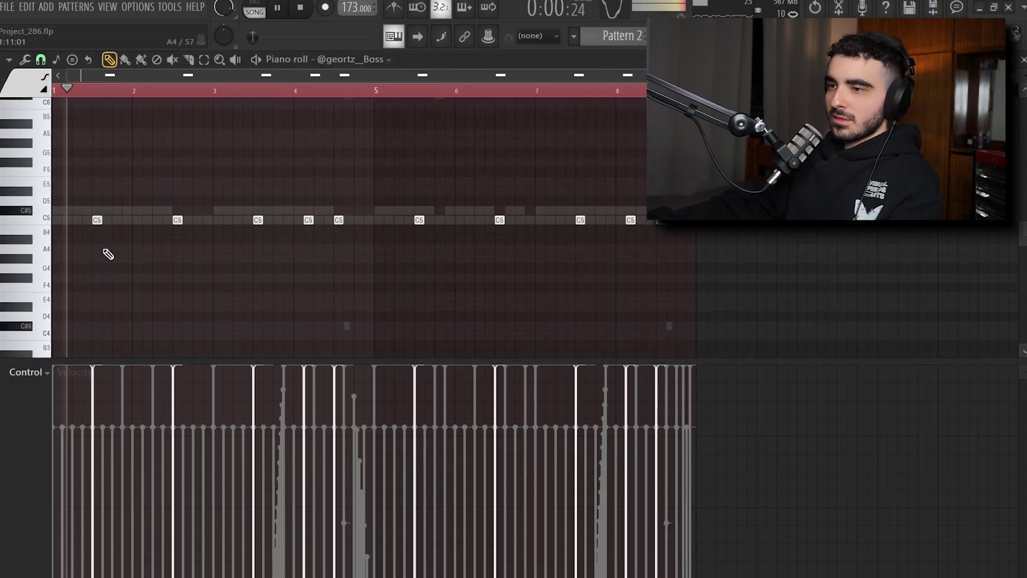
left_click(106, 249)
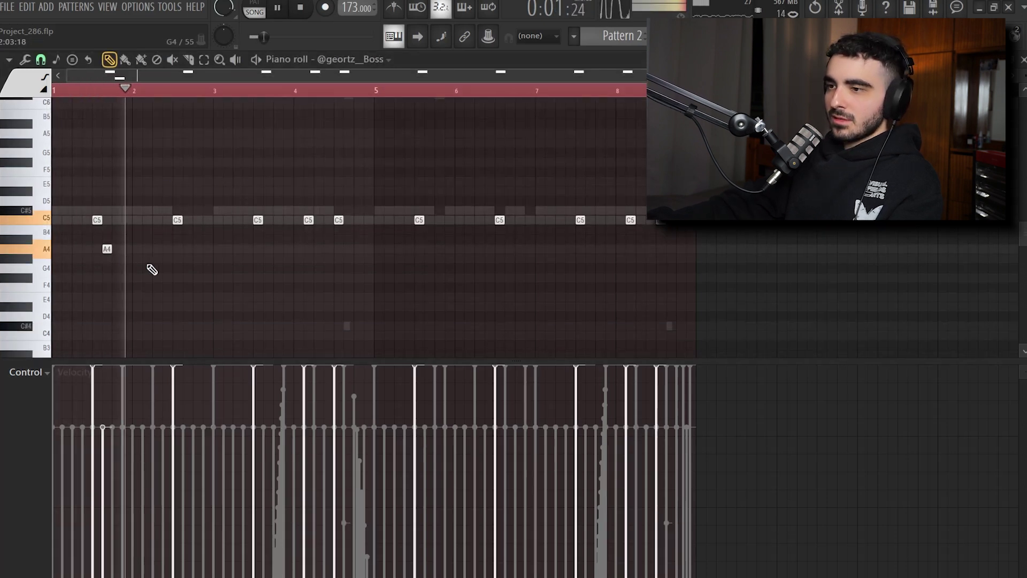
left_click(156, 220)
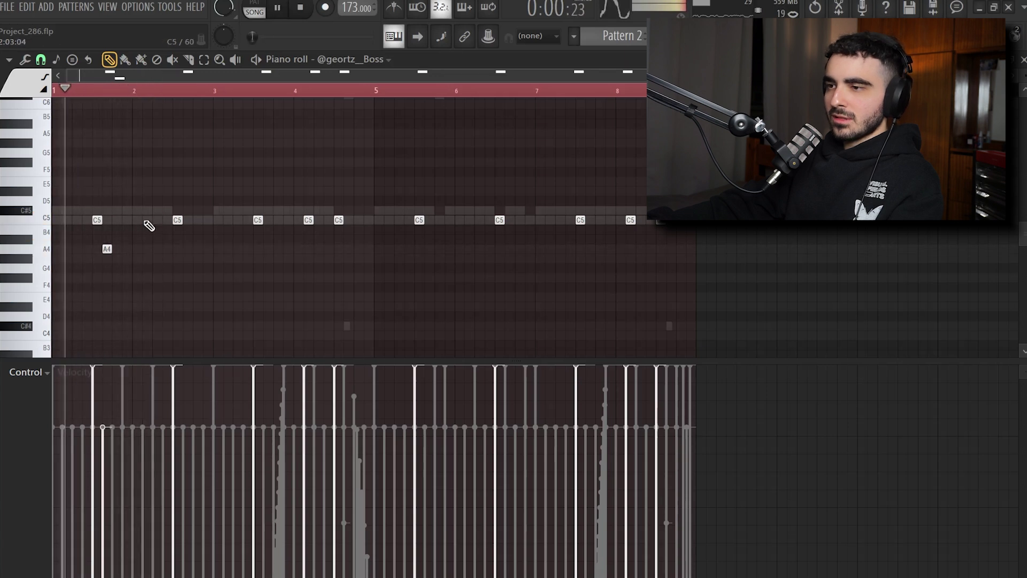
left_click(147, 221)
Add a descending run of short notes in the second half of bar 2: A5, G#5, two F#5 and E5.
scroll(152, 220, "up", 1)
scroll(152, 220, "up", 3)
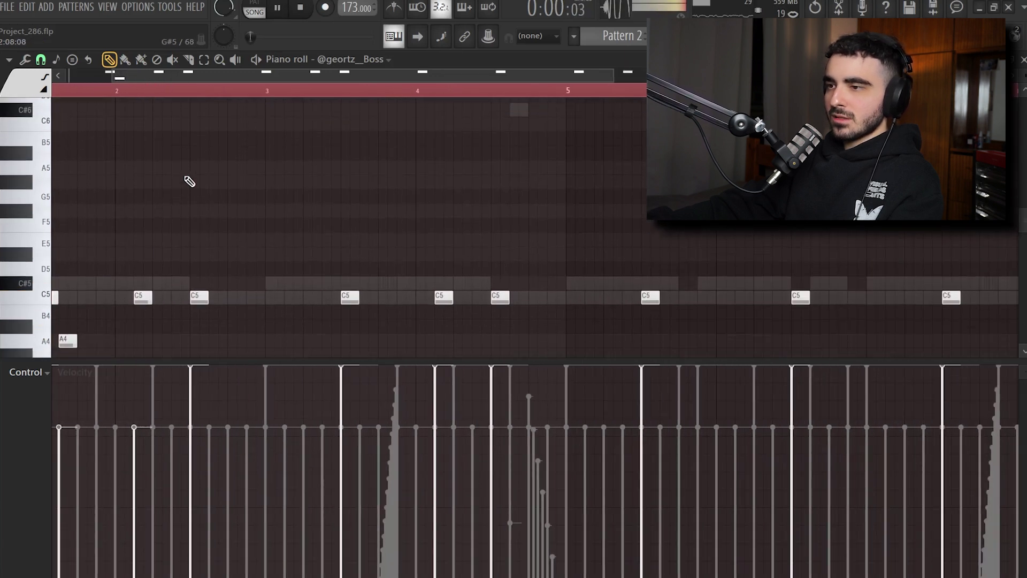
left_click(172, 178)
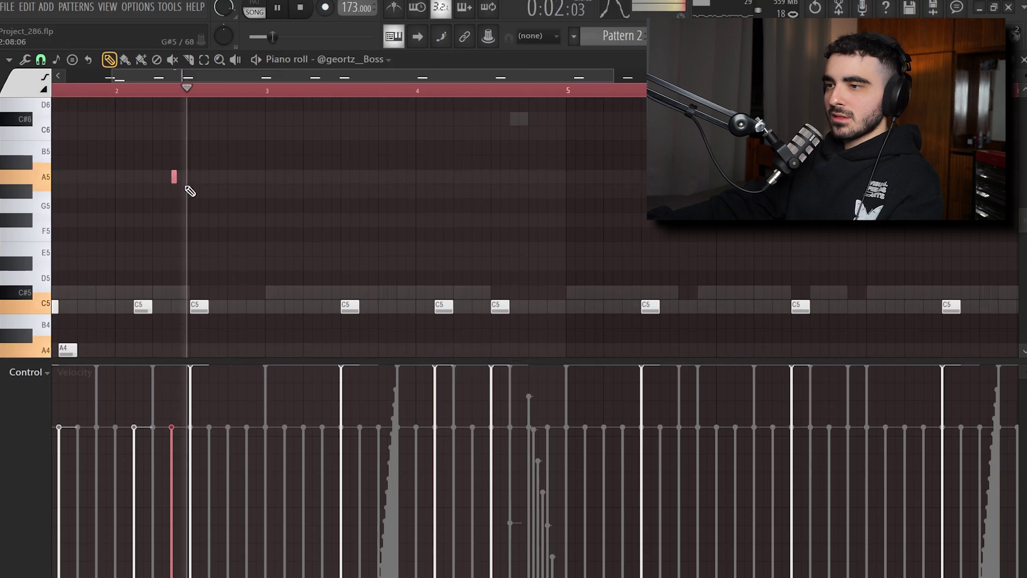
key("space")
left_click(211, 191)
left_click(231, 220)
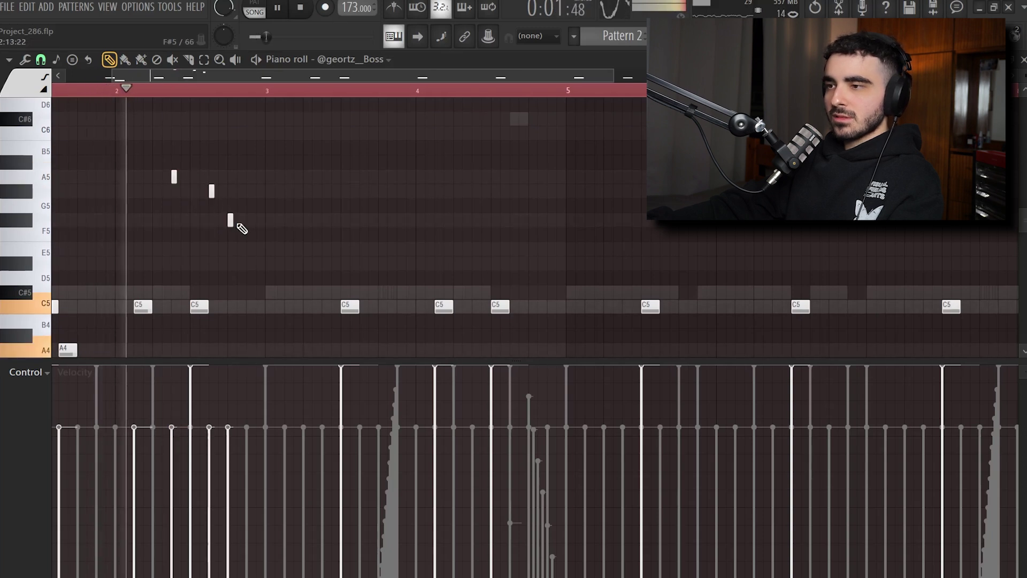
left_click(240, 220)
left_click(249, 249)
Add three short E5 notes at the end of bar 4 and duplicate the four-bar geortz__Boss phrase into bars 5 to 8.
scroll(404, 247, "up", 2)
left_click(405, 246)
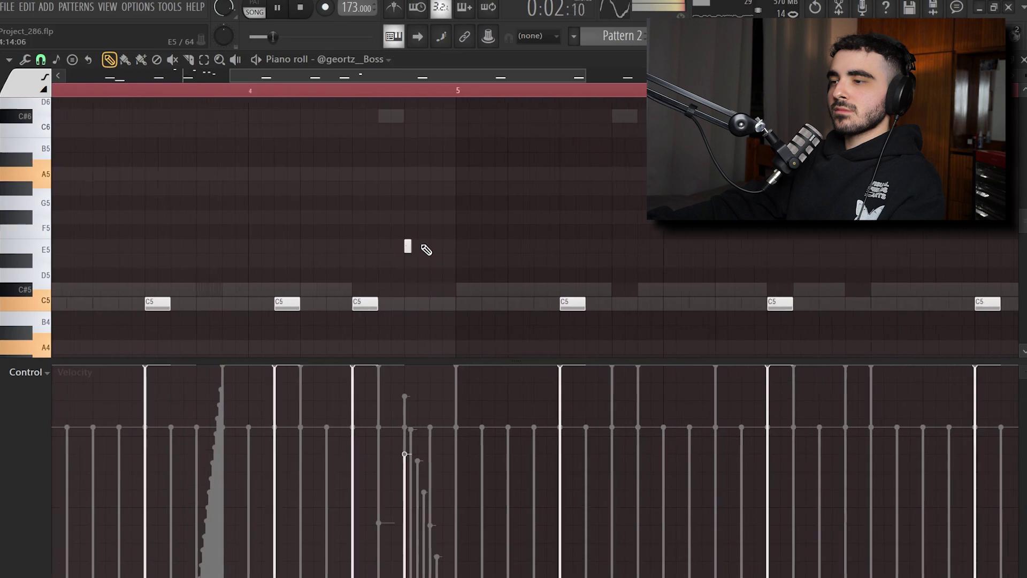
left_click(420, 246)
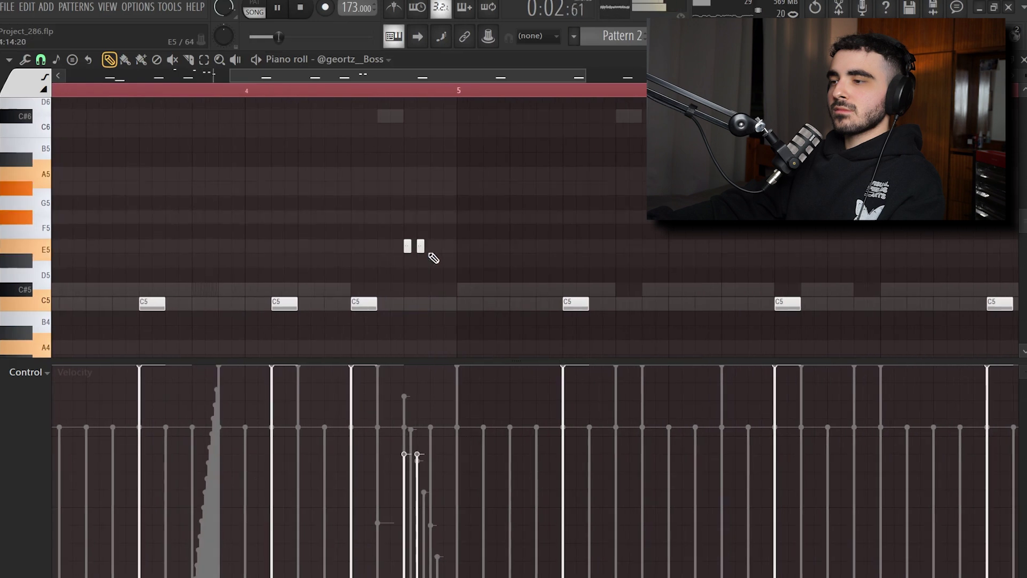
left_click(434, 246)
left_click_drag(475, 200, 401, 253)
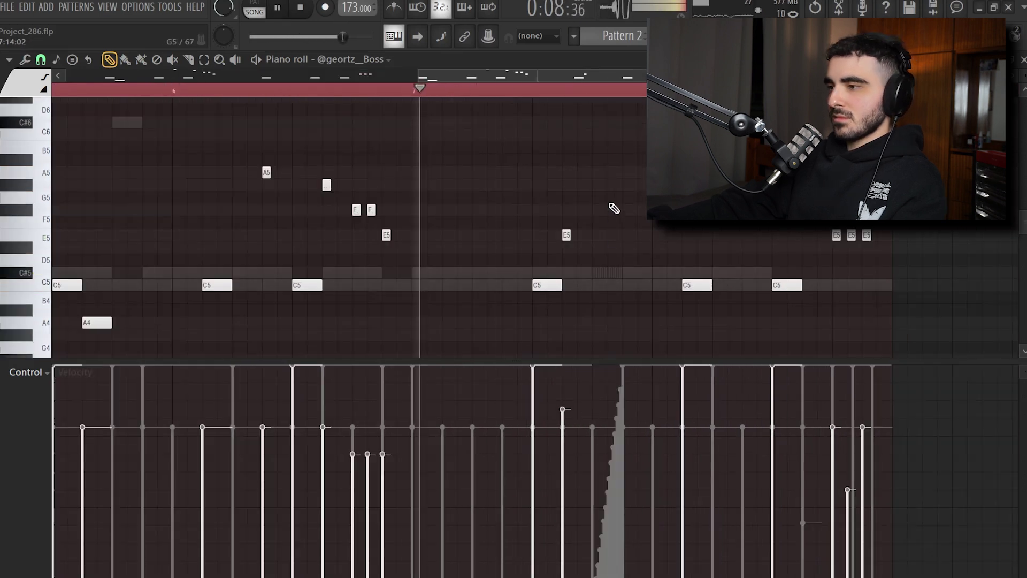
Add two short G#5 notes at the end of bar 7 and lower the first one's velocity.
left_click(624, 183)
left_click(609, 184)
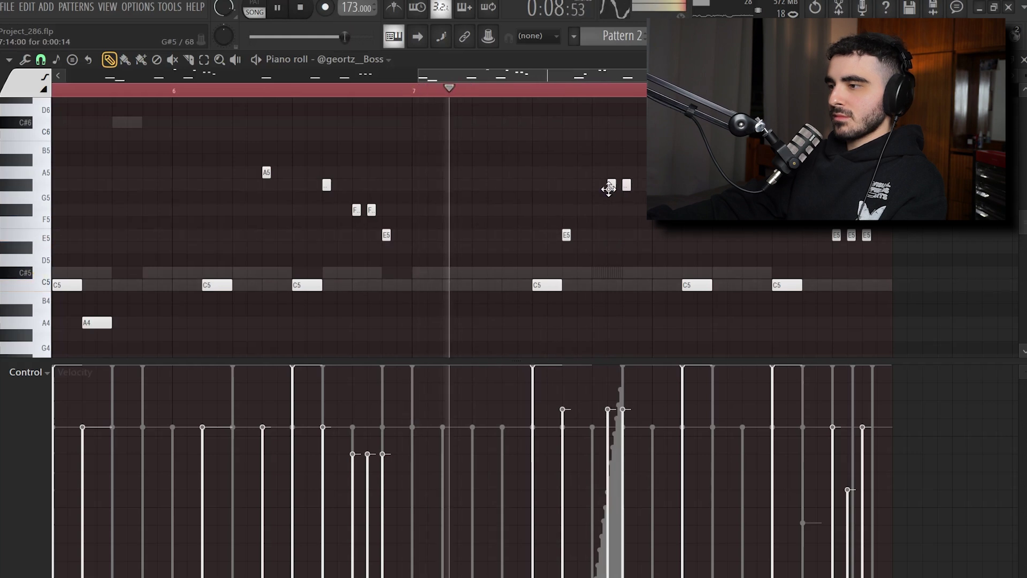
left_click(608, 479)
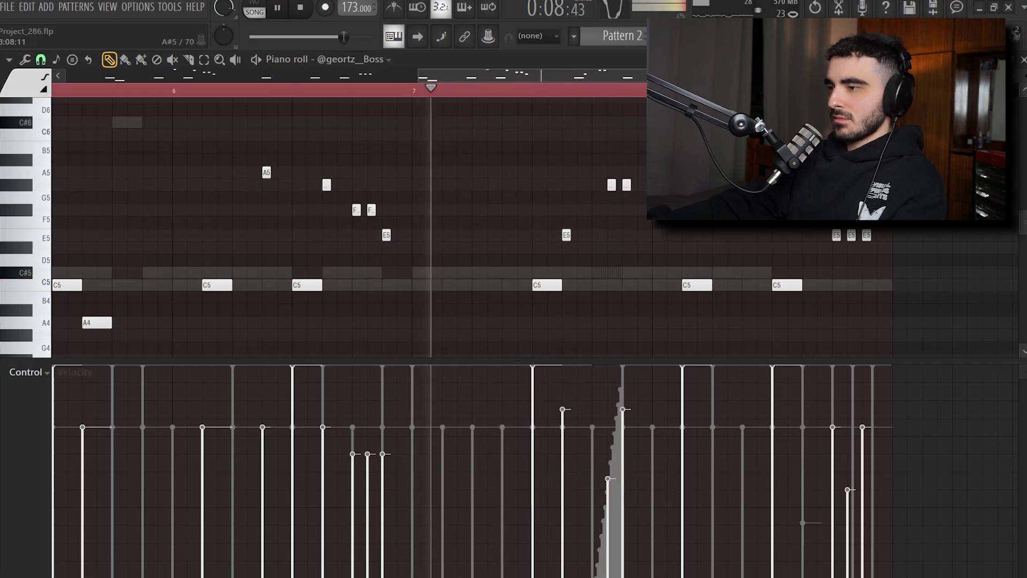
Fill bar 8's ending with short C#6 notes descending to E5, D#5 and C5, and raise the run's velocities.
left_click_drag(745, 183, 600, 210)
left_click(601, 150)
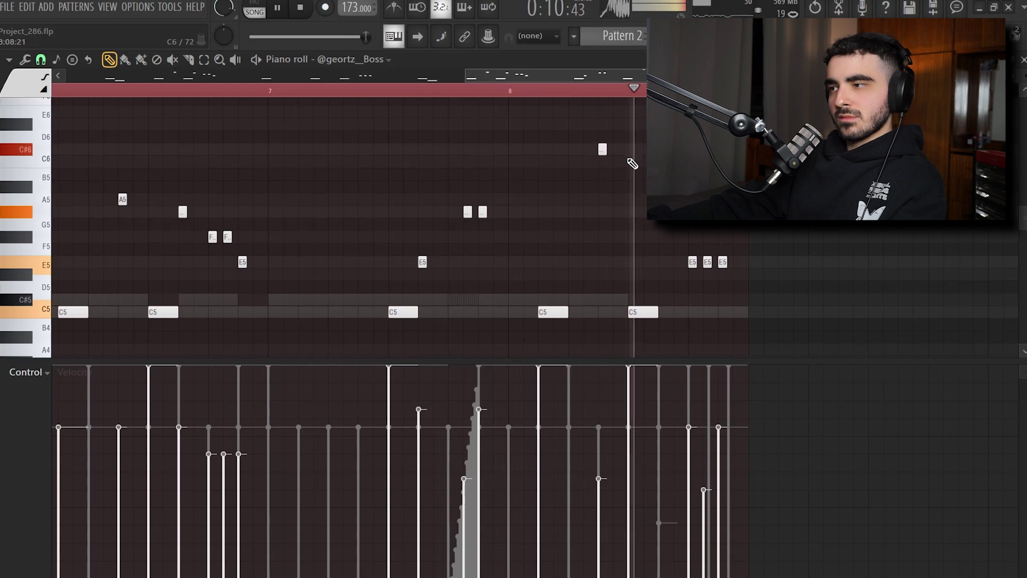
left_click(628, 149)
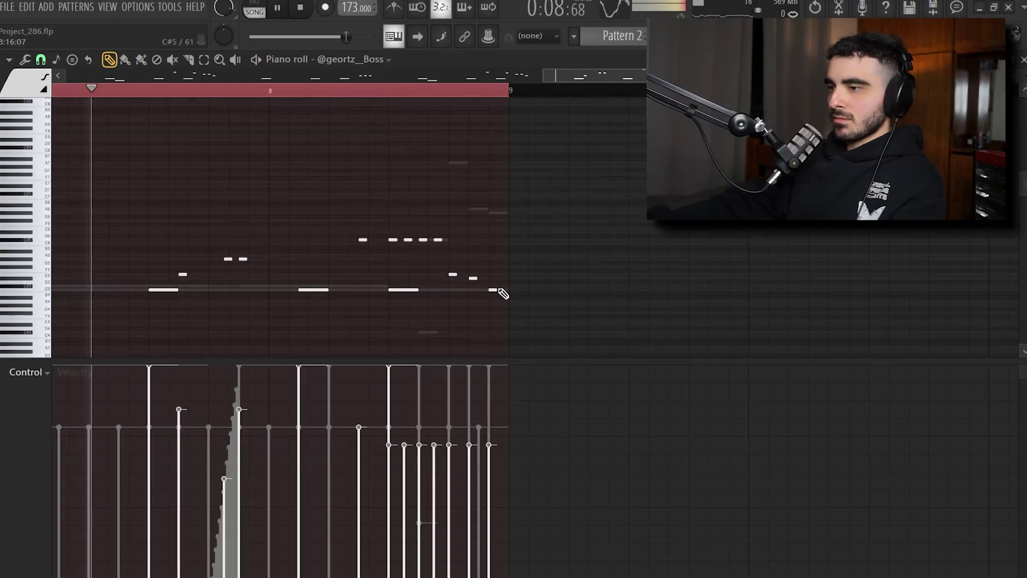
left_click_drag(573, 227, 478, 313)
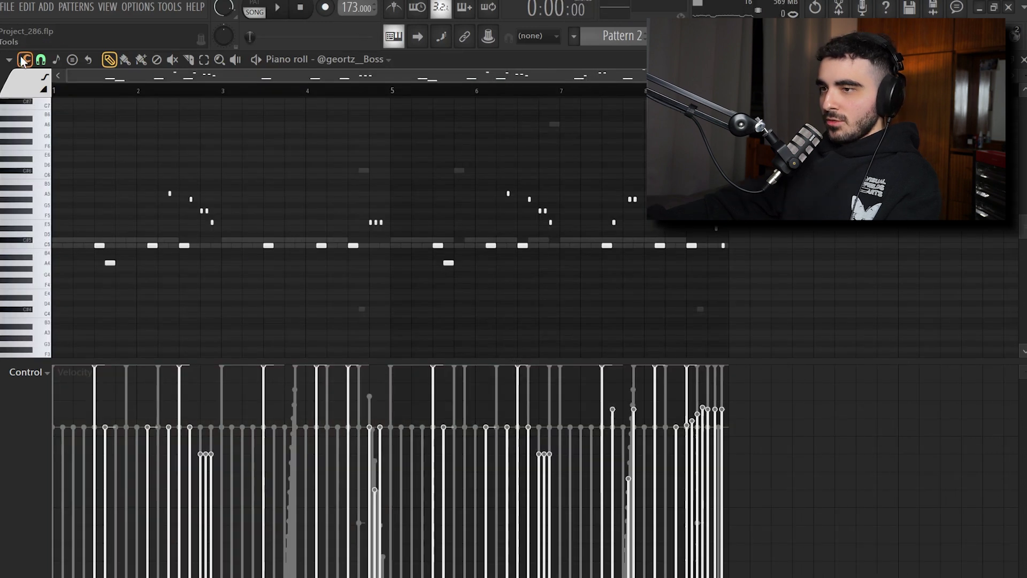
Randomize the geortz__Boss notes' velocity and panning in bipolar mode, play the pattern, and accept the levels.
left_click(24, 59)
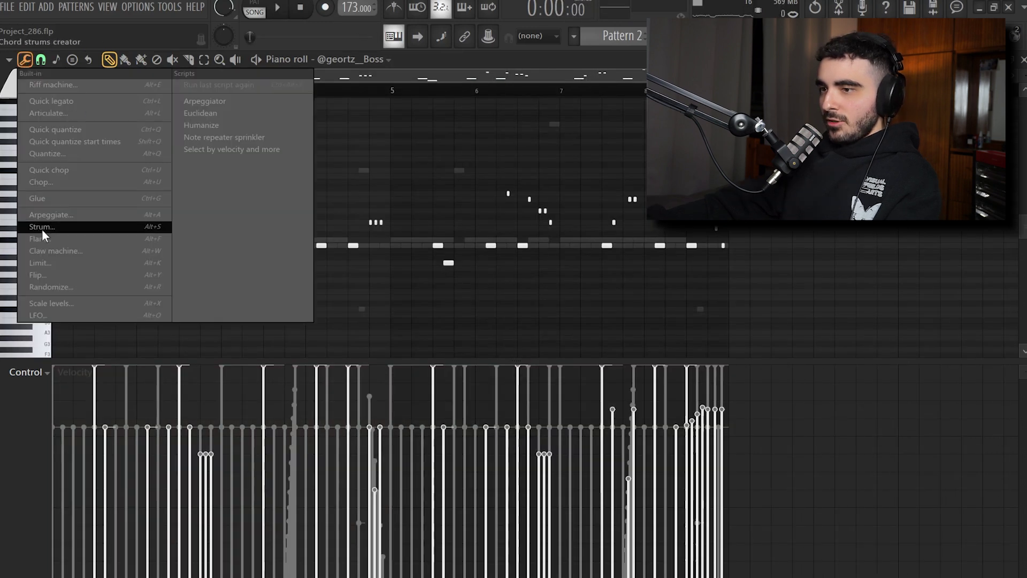
left_click(75, 288)
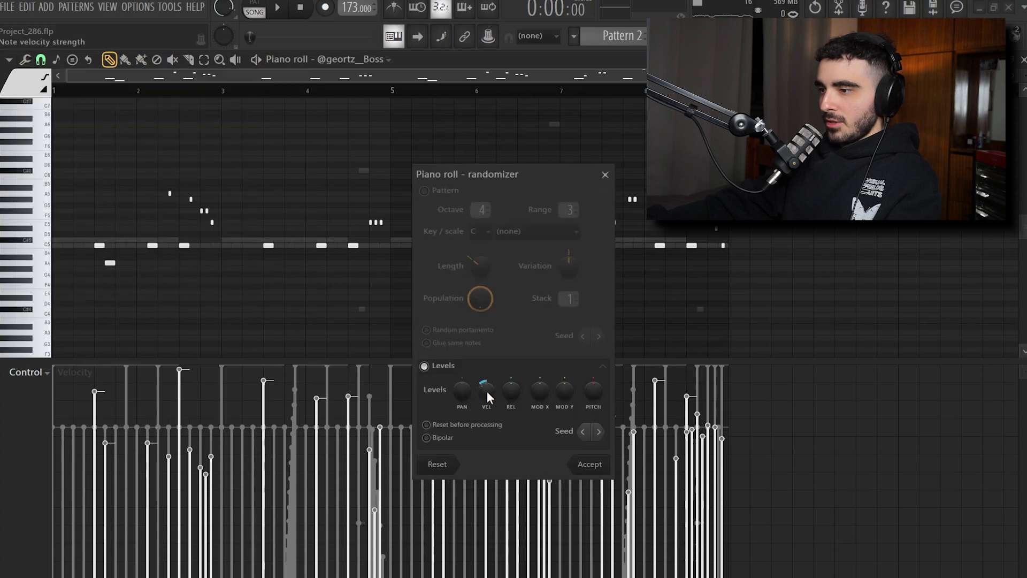
left_click_drag(466, 399, 464, 409)
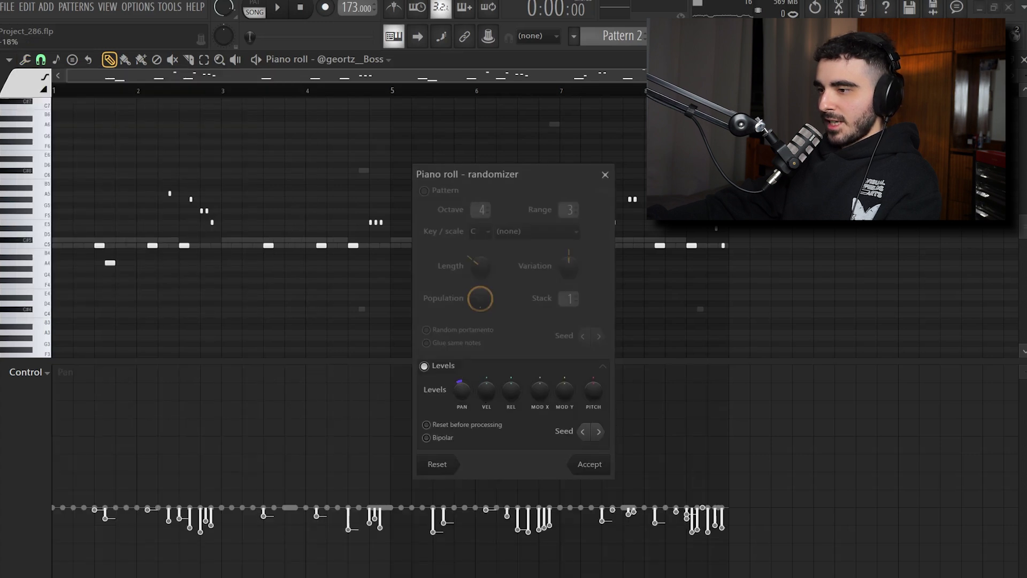
left_click(427, 438)
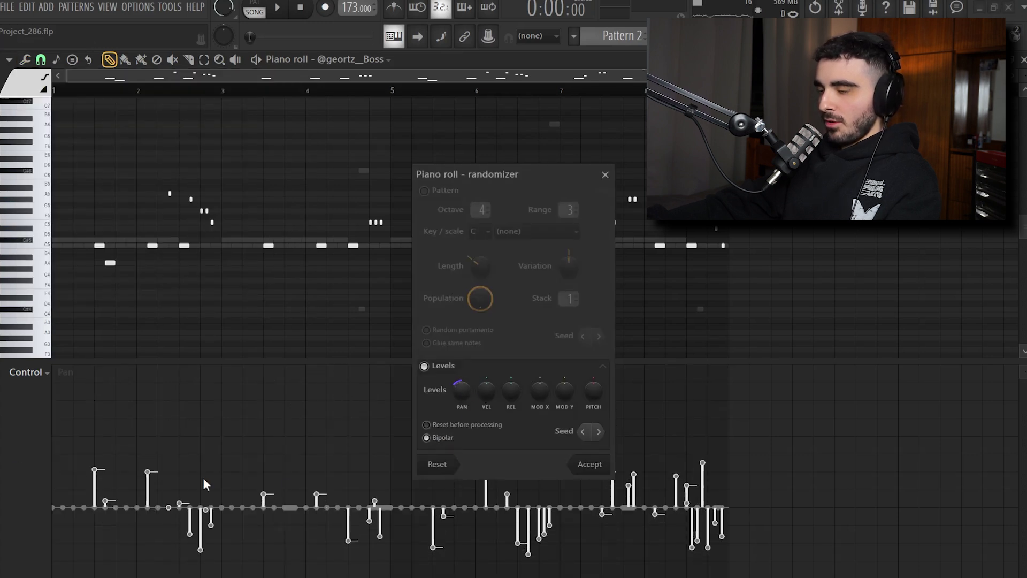
key("space")
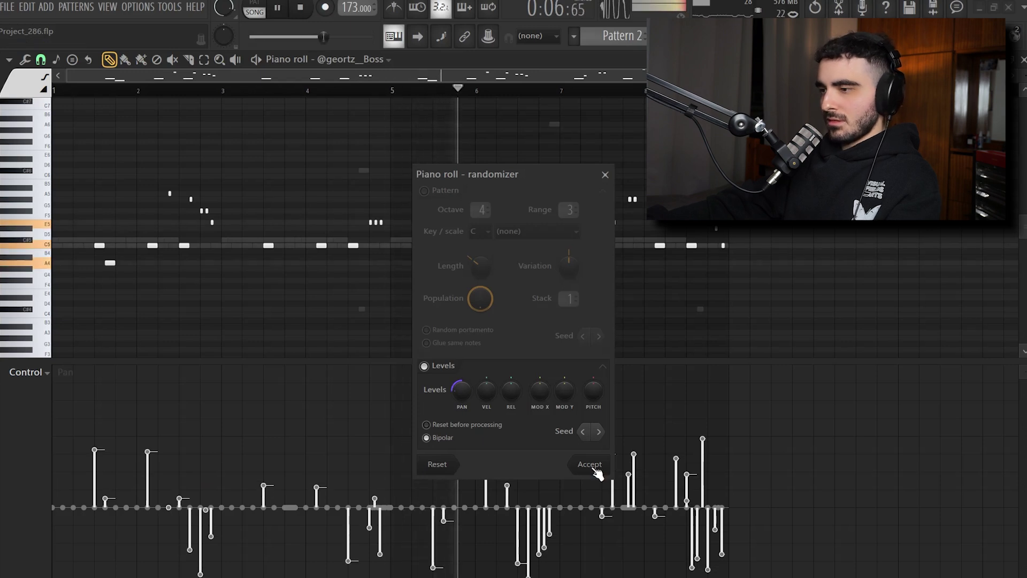
left_click(591, 465)
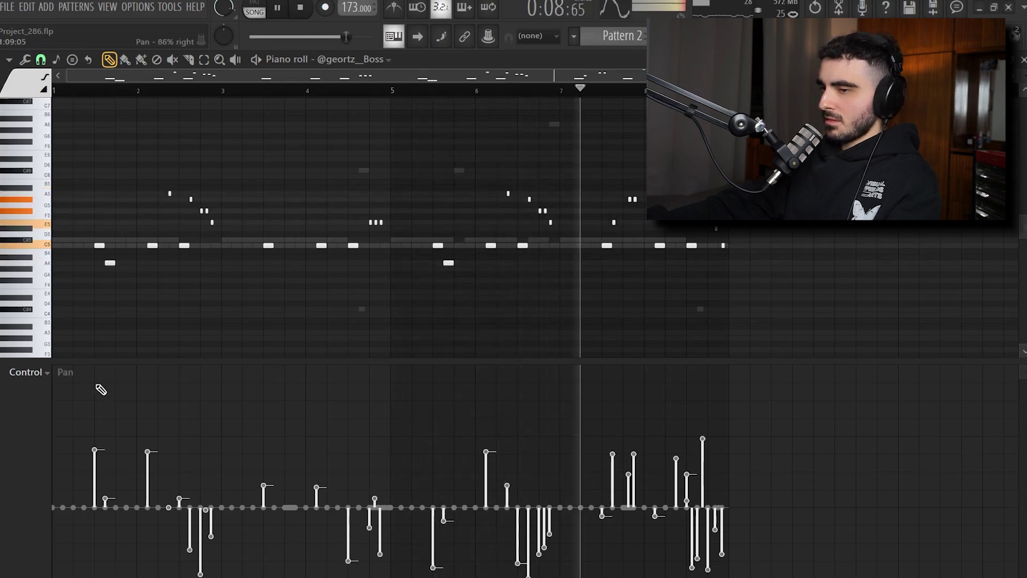
left_click(30, 372)
left_click(42, 409)
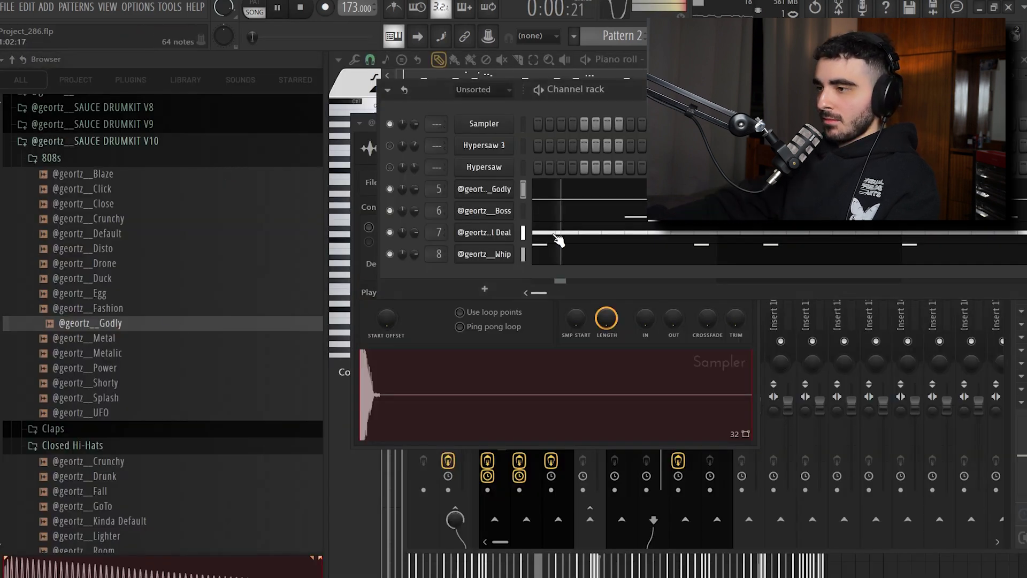
Open the geortz__Godly channel's sampler settings and adjust its precomputed effects.
left_click(488, 190)
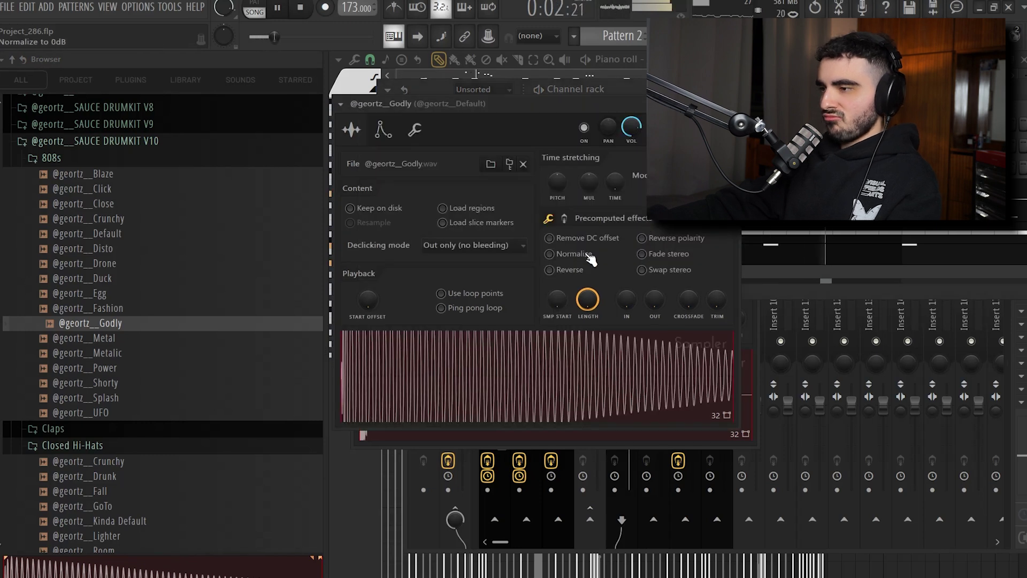
left_click(566, 219)
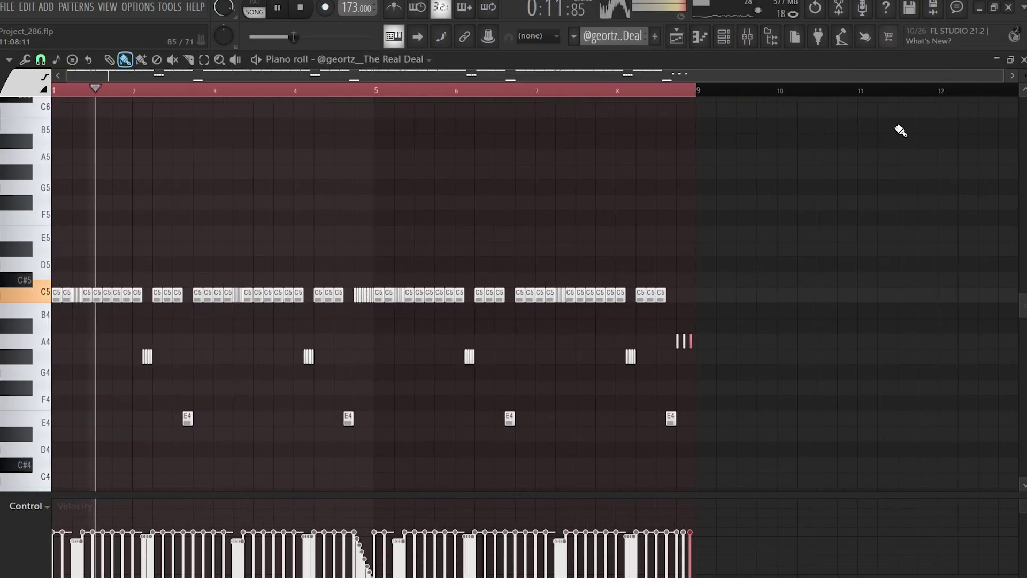
In the playlist, end the Track 4 clip at bar 17 and start the second geortz__Whip clip at bar 19.
key("ctrl+a")
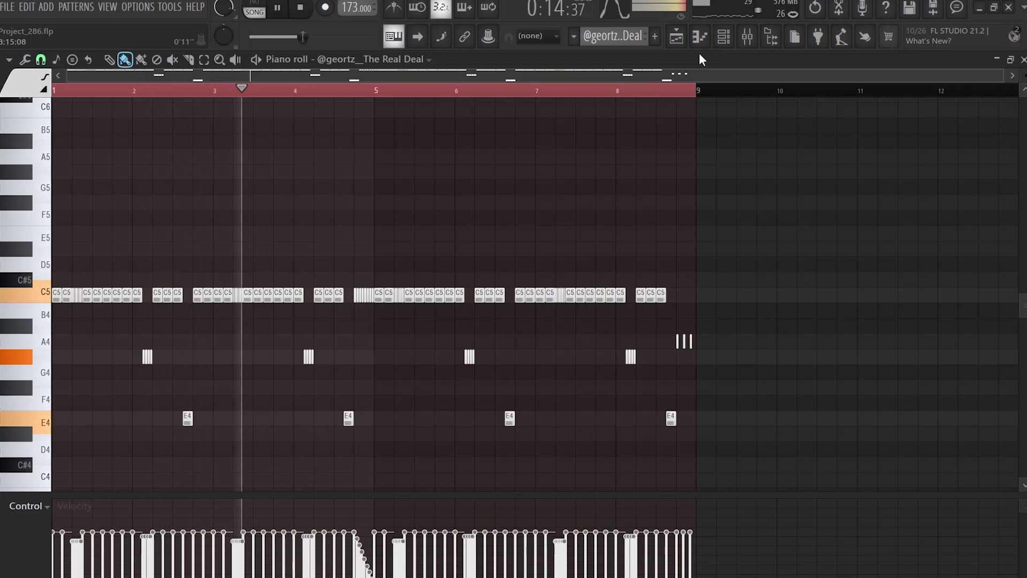
left_click(724, 36)
left_click(677, 38)
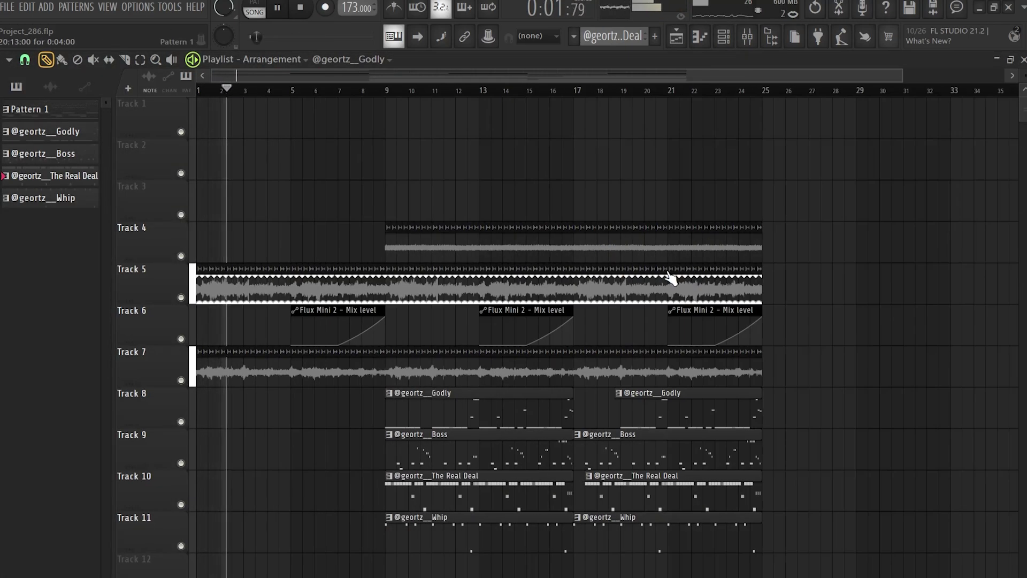
left_click_drag(727, 247, 547, 235)
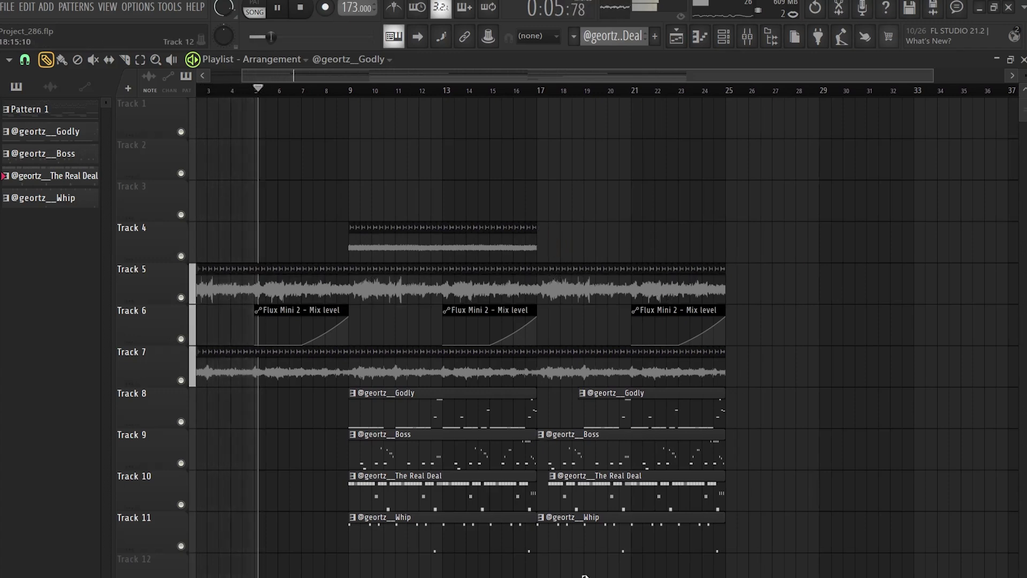
scroll(554, 491, "down", 1)
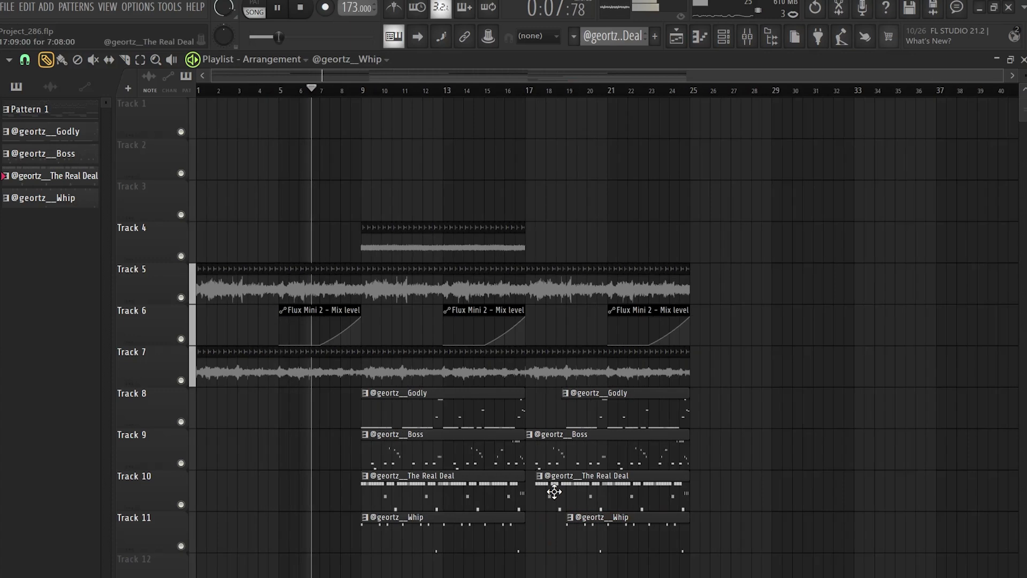
Duplicate the arrangement from bars 9 to 24 on Tracks 4 to 11 so the copy begins at bar 25.
mouse_move(798, 179)
left_mouse_down("ctrl")
mouse_move(390, 553)
mouse_move(370, 560)
mouse_move(1025, 523)
mouse_move(704, 525)
left_mouse_up("ctrl")
scroll(705, 495, "left", 1)
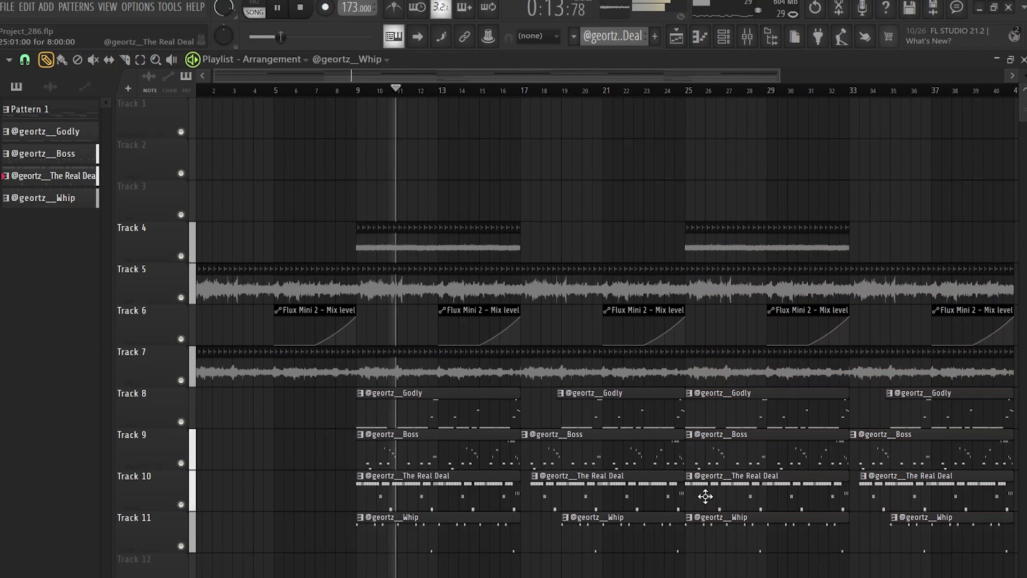